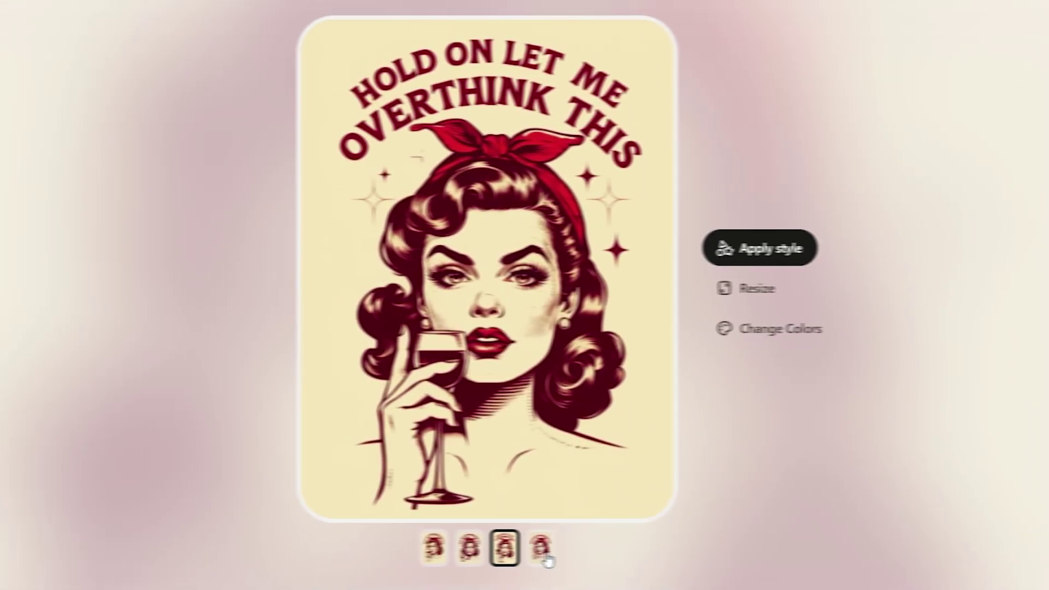
# View the other generated variations of the "Hold on let me overthink this" pin-up design
pyautogui.click(541, 547)
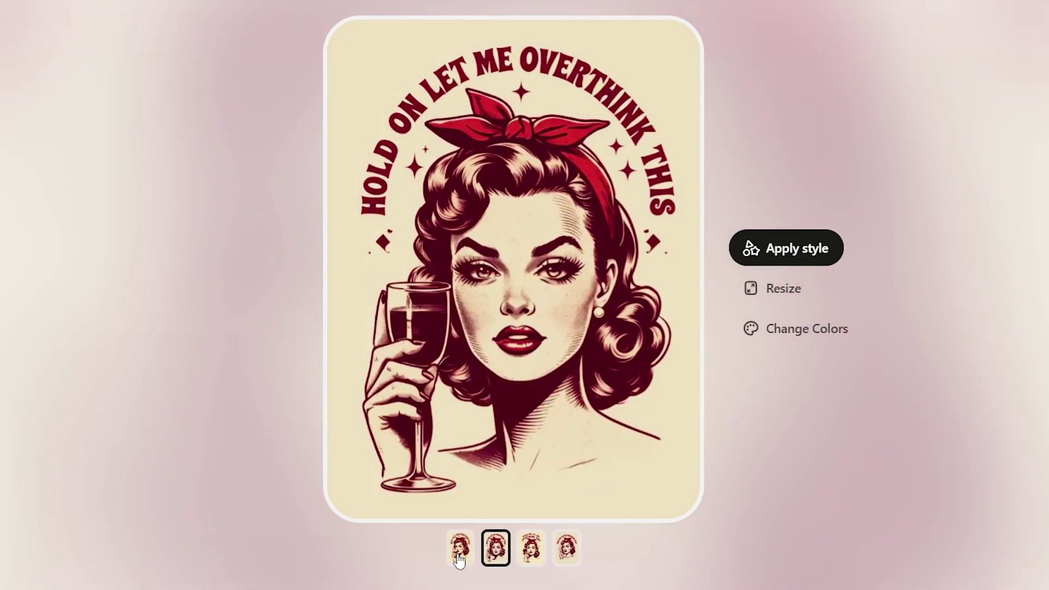
pyautogui.click(458, 547)
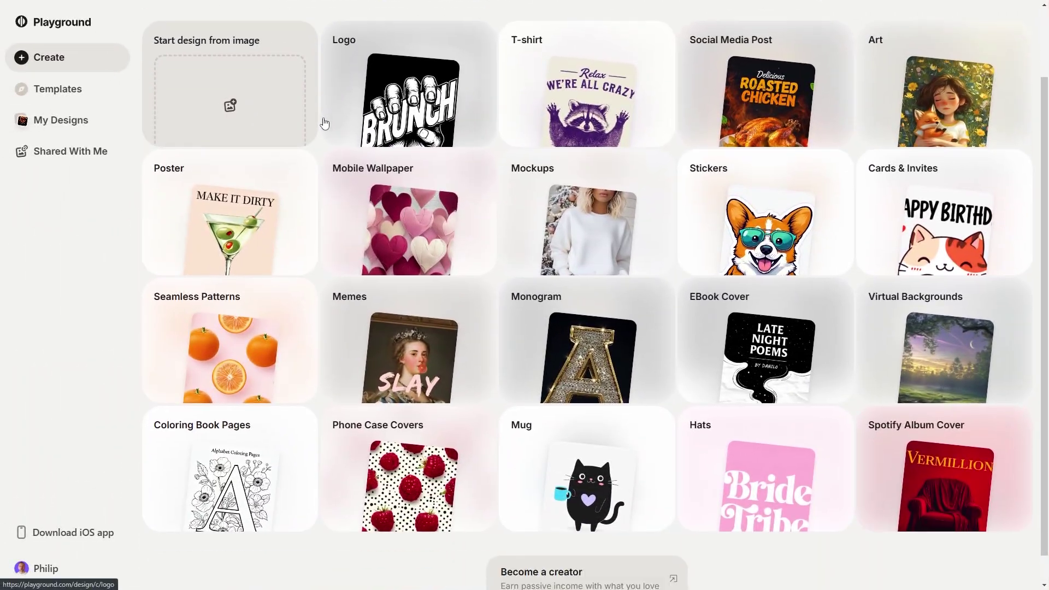
pyautogui.scroll(-1, 368, 267)
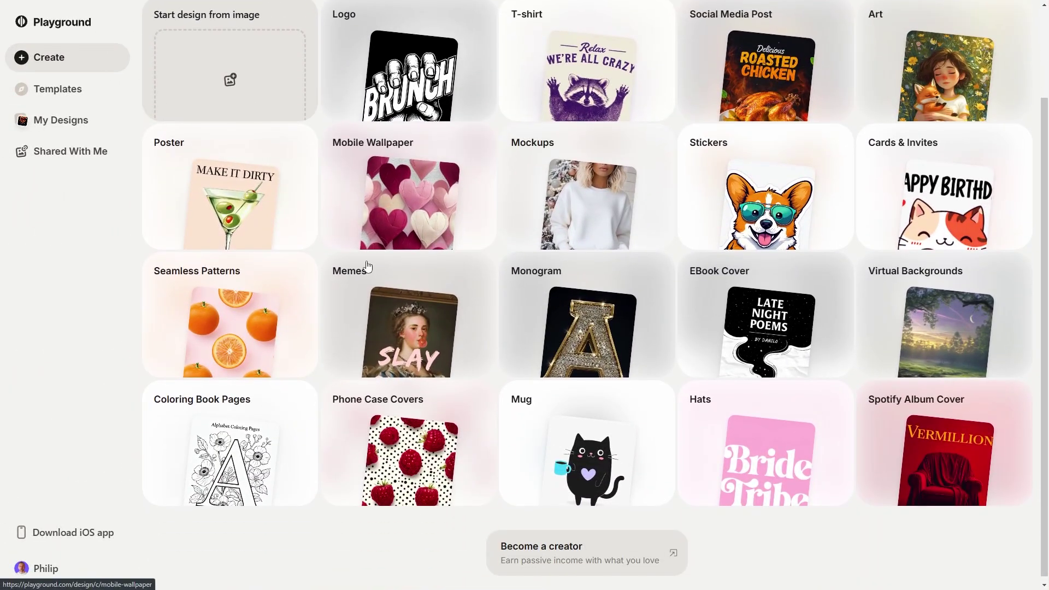
pyautogui.scroll(2, 367, 266)
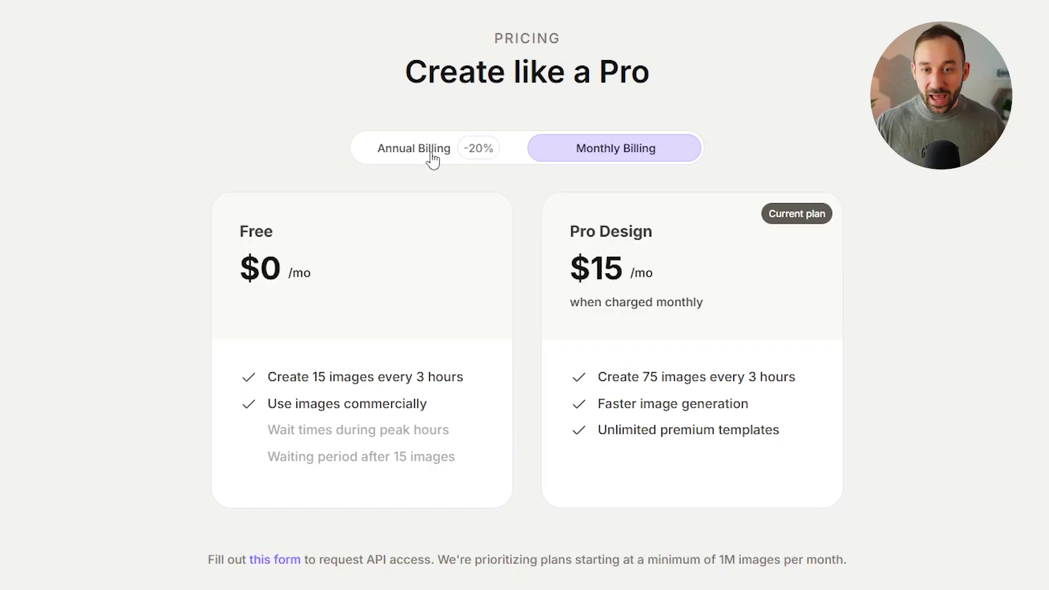
# Show the annual billing prices, and view and close the iOS app download QR code
pyautogui.click(433, 158)
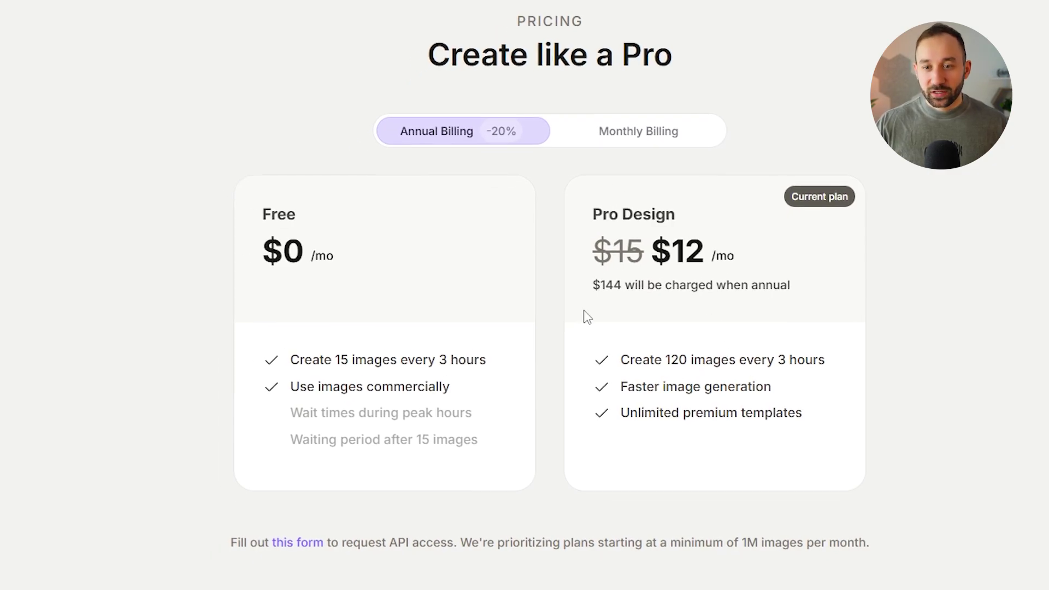
pyautogui.click(150, 504)
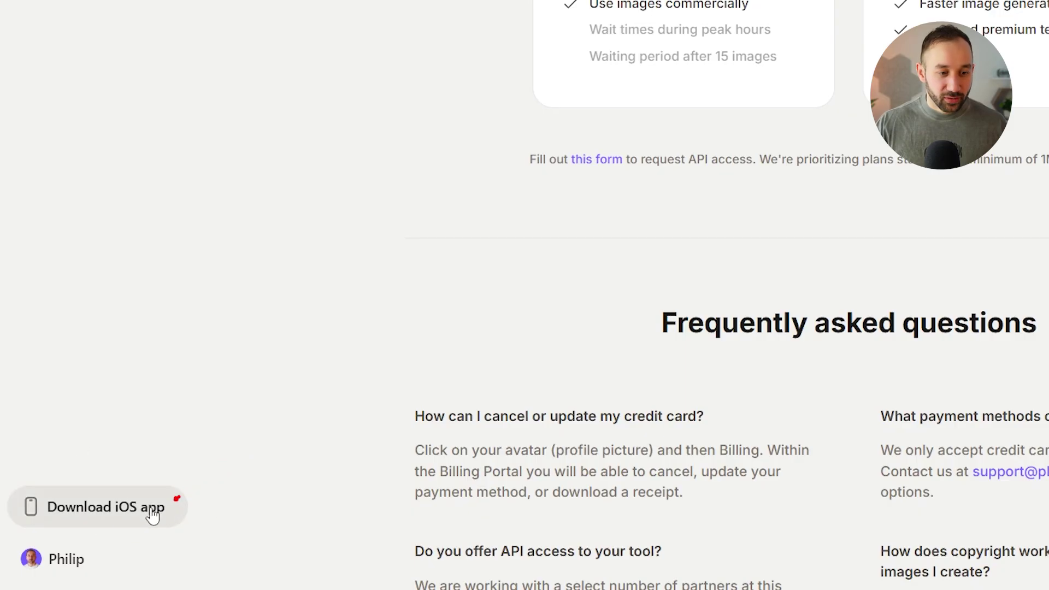
pyautogui.click(136, 514)
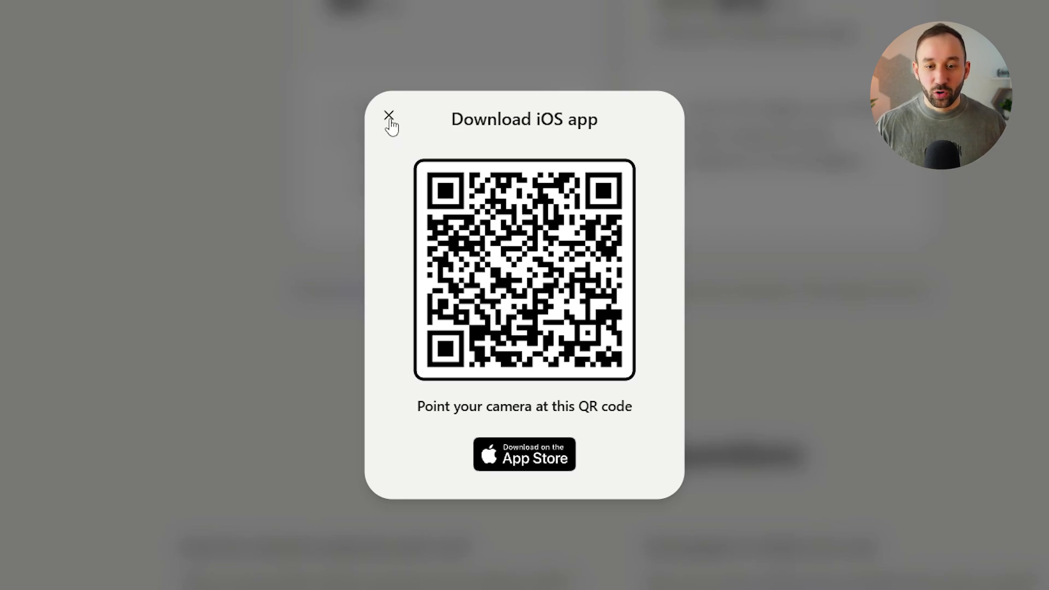
pyautogui.click(389, 117)
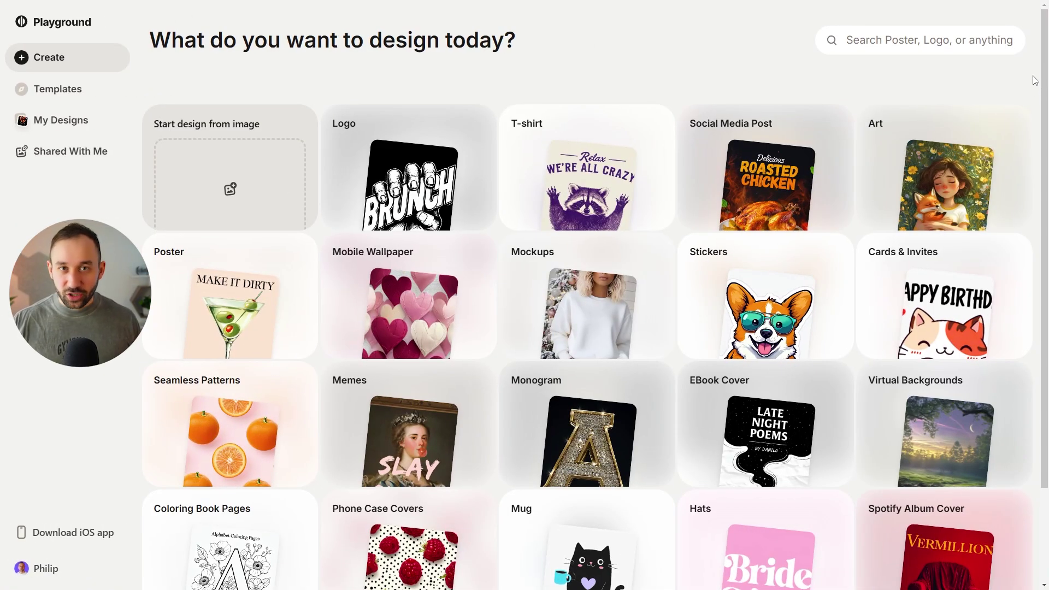
# Look through the design categories on the Create page, down to Coloring Book Pages, Phone Case Covers, Mug, Hats and Spotify Album Cover
pyautogui.scroll(-2, 328, 109)
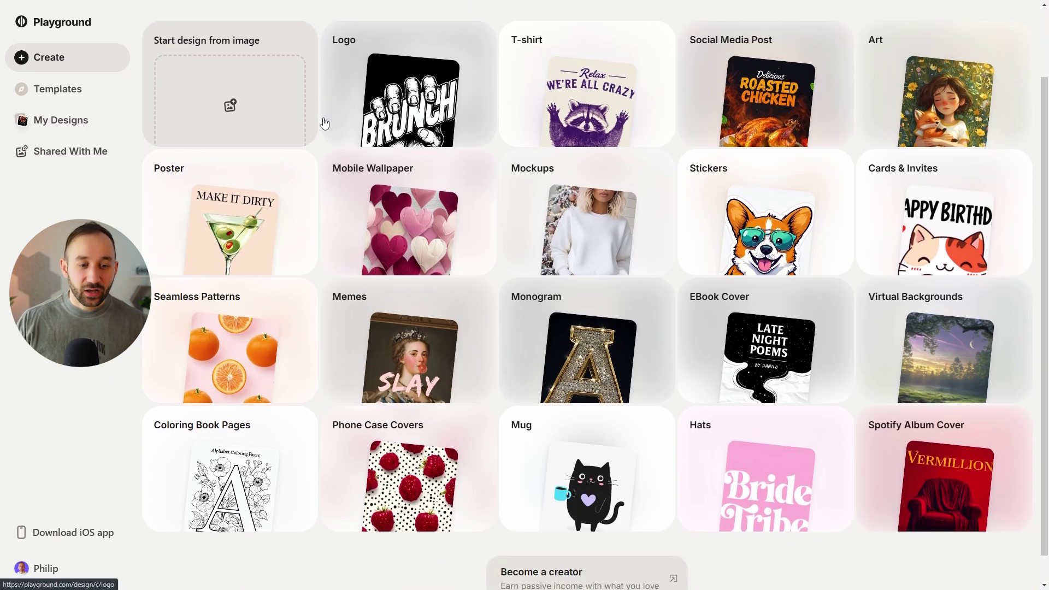
pyautogui.scroll(2, 366, 268)
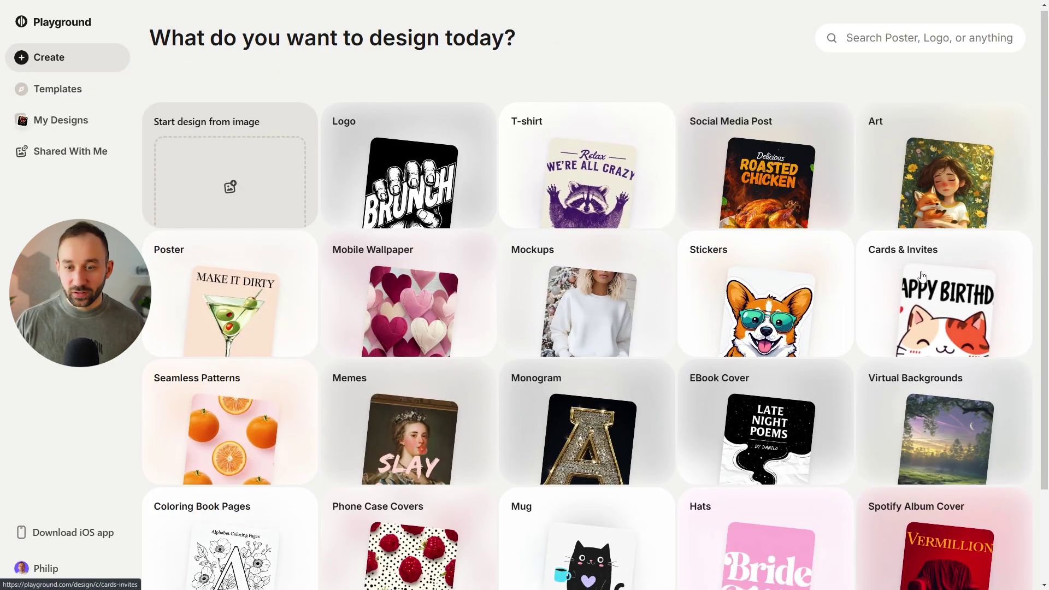
pyautogui.scroll(-2, 940, 275)
pyautogui.click(230, 441)
pyautogui.click(417, 432)
pyautogui.click(589, 441)
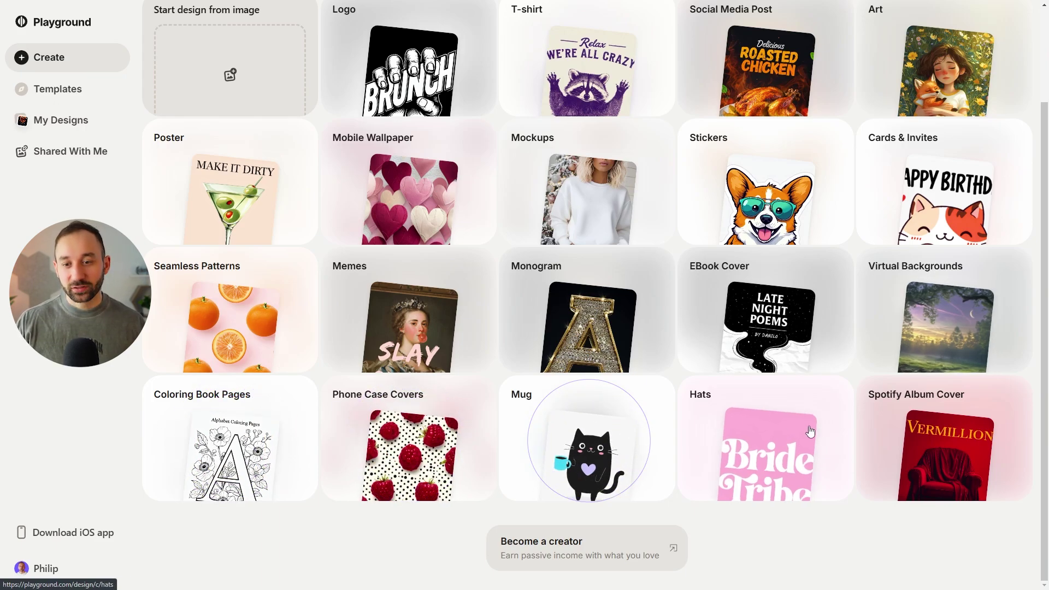
pyautogui.click(769, 441)
pyautogui.click(945, 441)
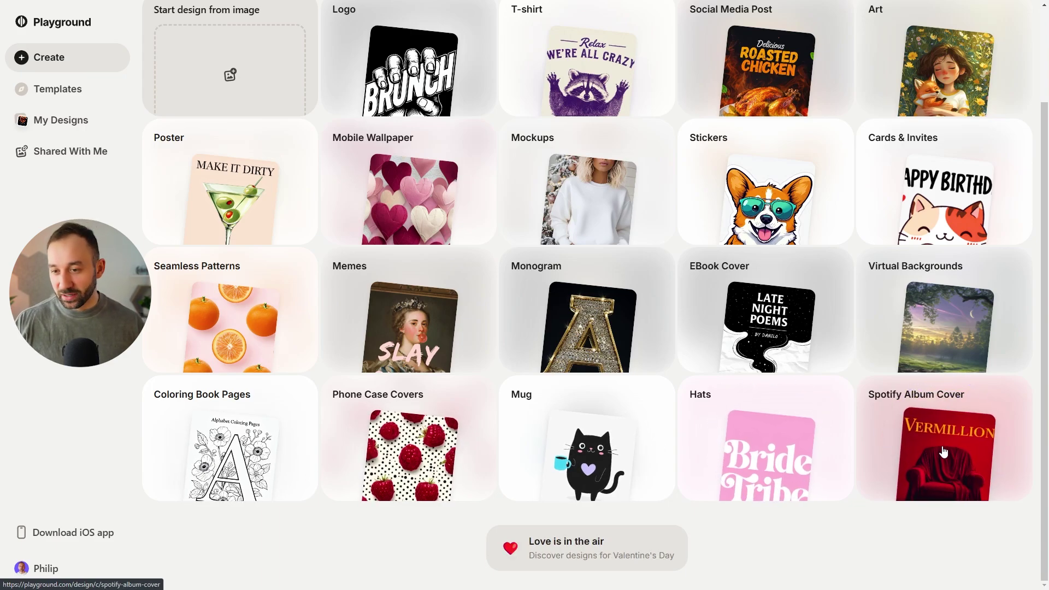
# Open the Coloring Book Pages templates and browse the trending designs, including those marked Pro
pyautogui.click(264, 445)
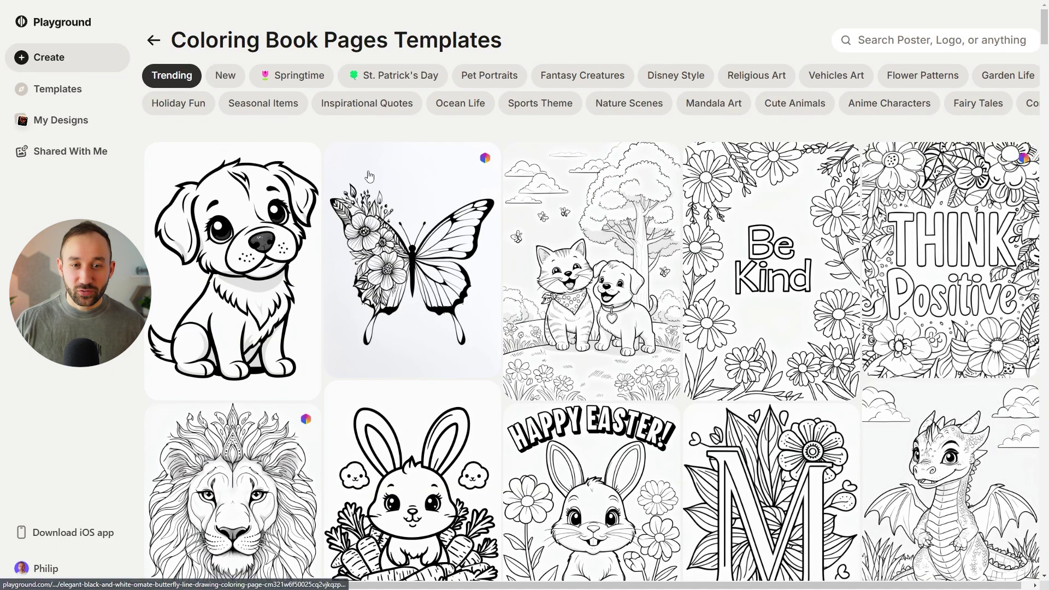
pyautogui.scroll(-15, 498, 251)
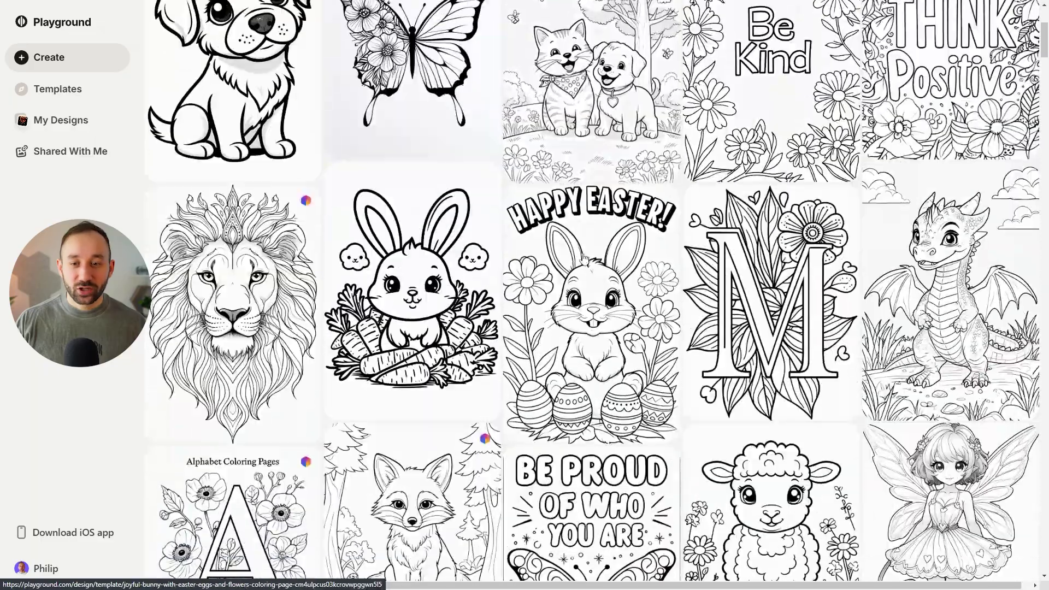
pyautogui.scroll(-7, 588, 251)
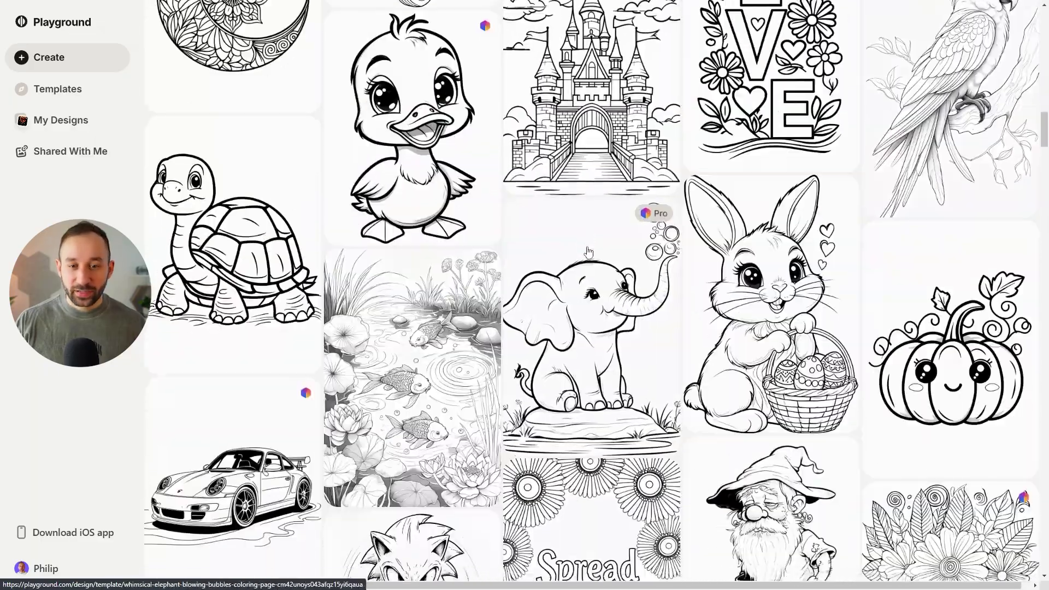
pyautogui.scroll(3, 498, 212)
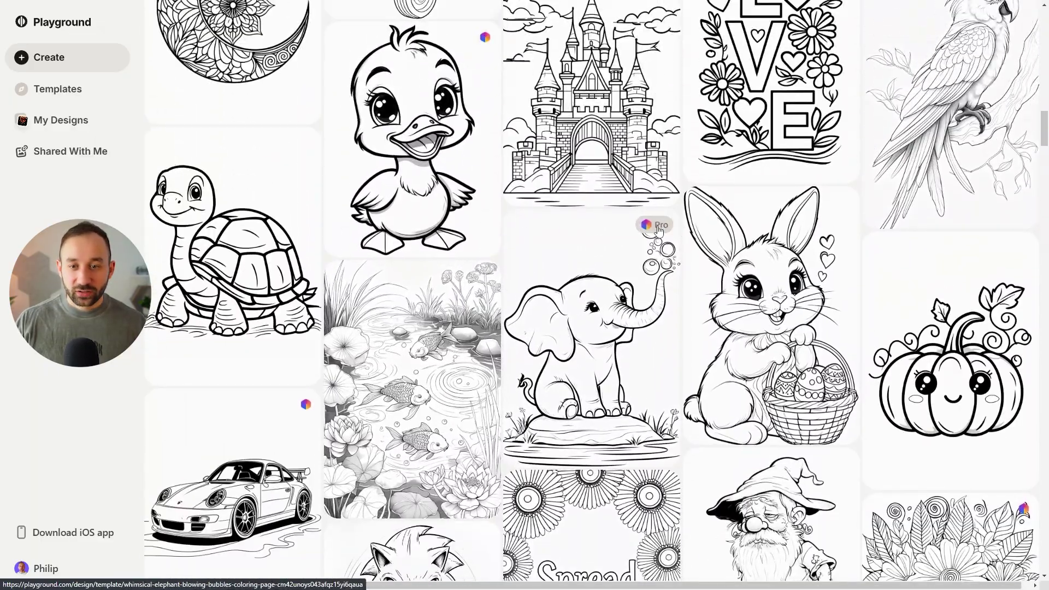
pyautogui.scroll(-10, 660, 226)
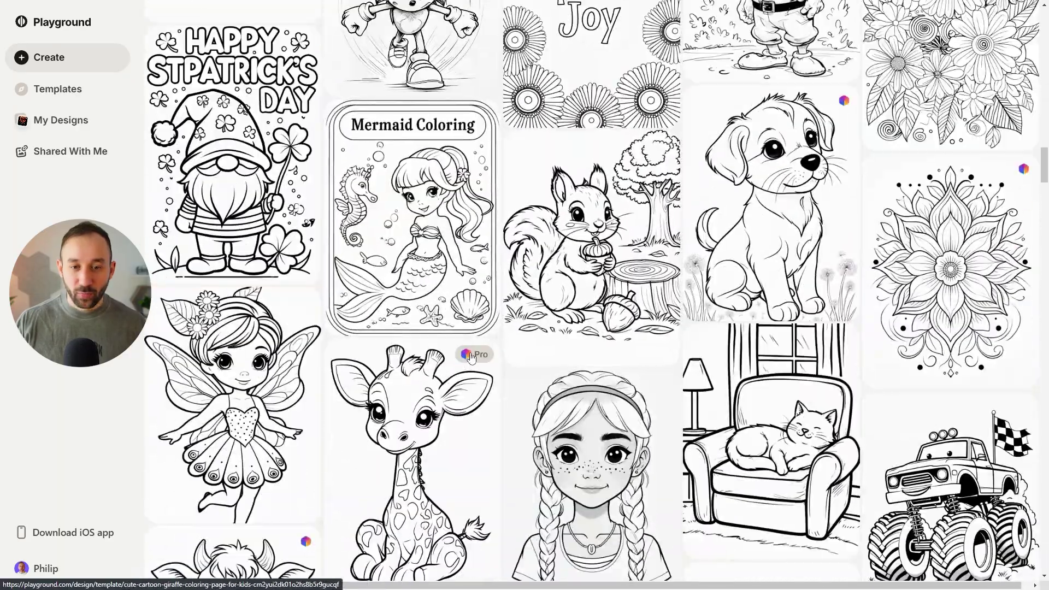
pyautogui.scroll(-15, 471, 357)
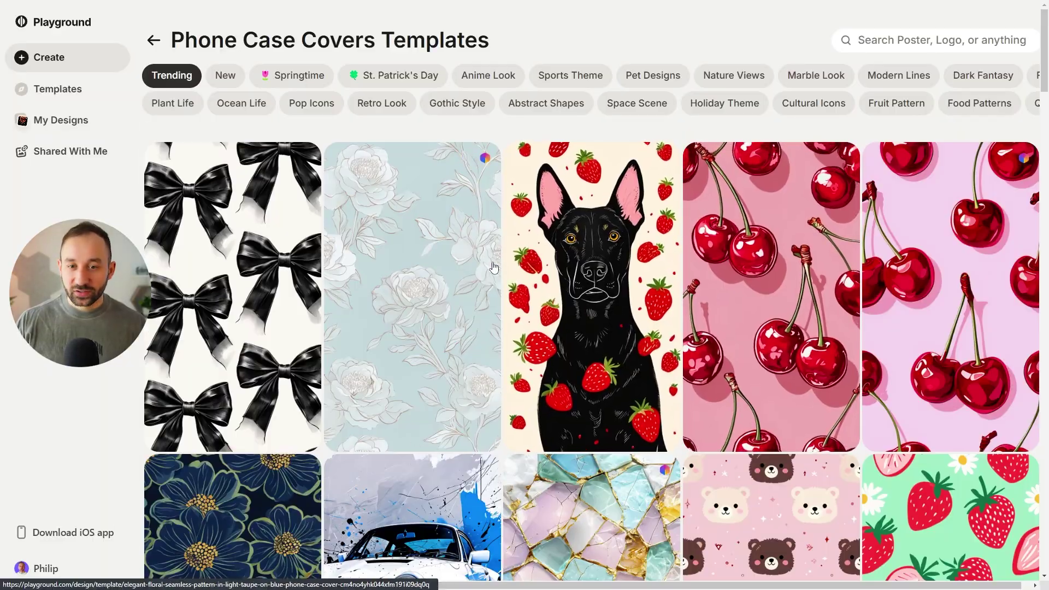
# Browse the trending Phone Case Covers templates and return to the design category overview
pyautogui.scroll(-4, 614, 277)
pyautogui.scroll(-2, 616, 276)
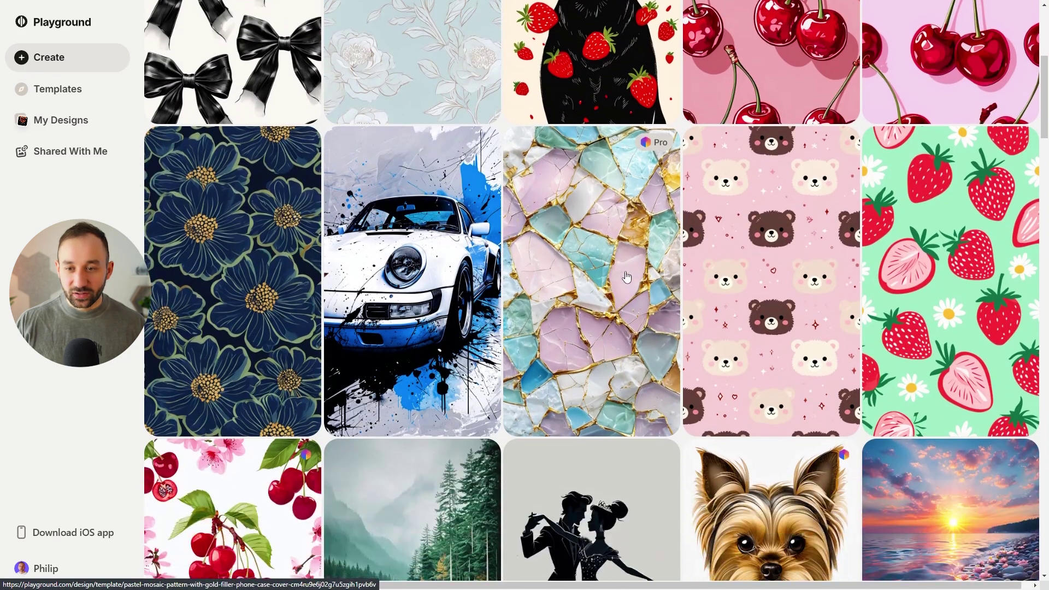
pyautogui.scroll(-4, 782, 232)
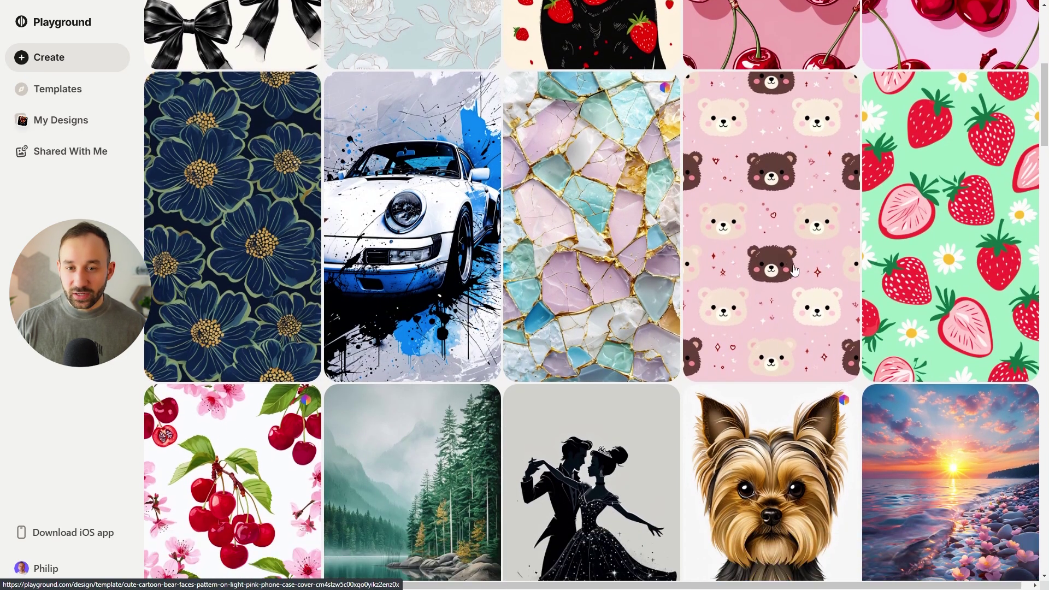
pyautogui.scroll(3, 593, 159)
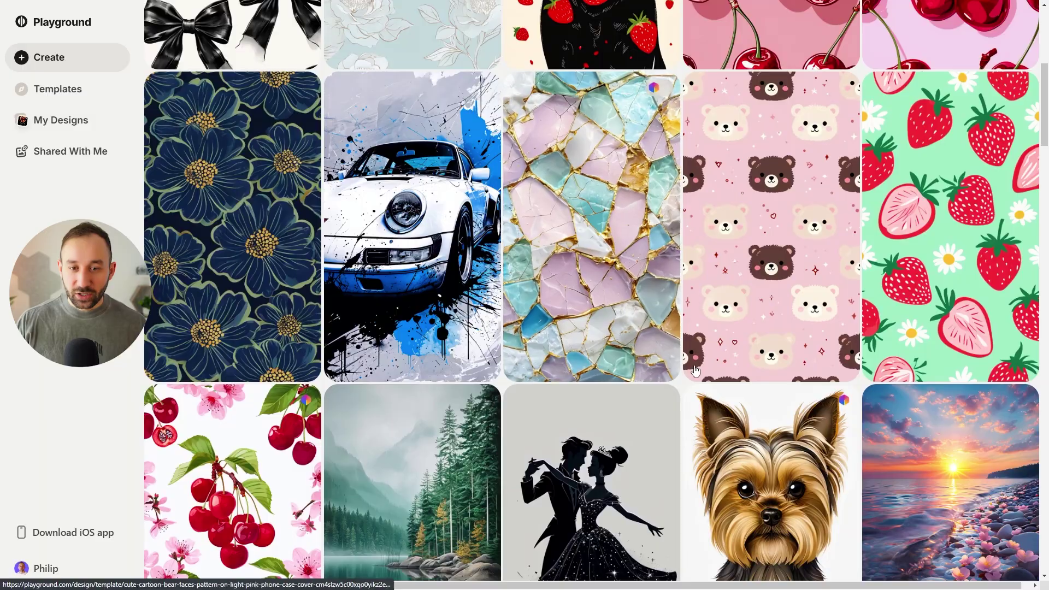
pyautogui.scroll(-10, 696, 371)
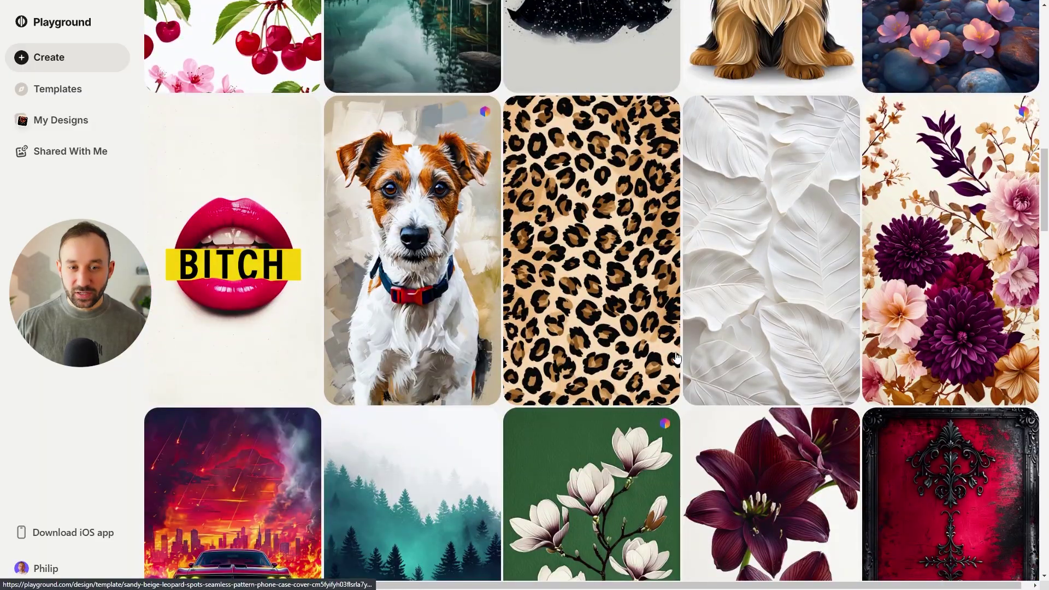
pyautogui.scroll(-20, 676, 358)
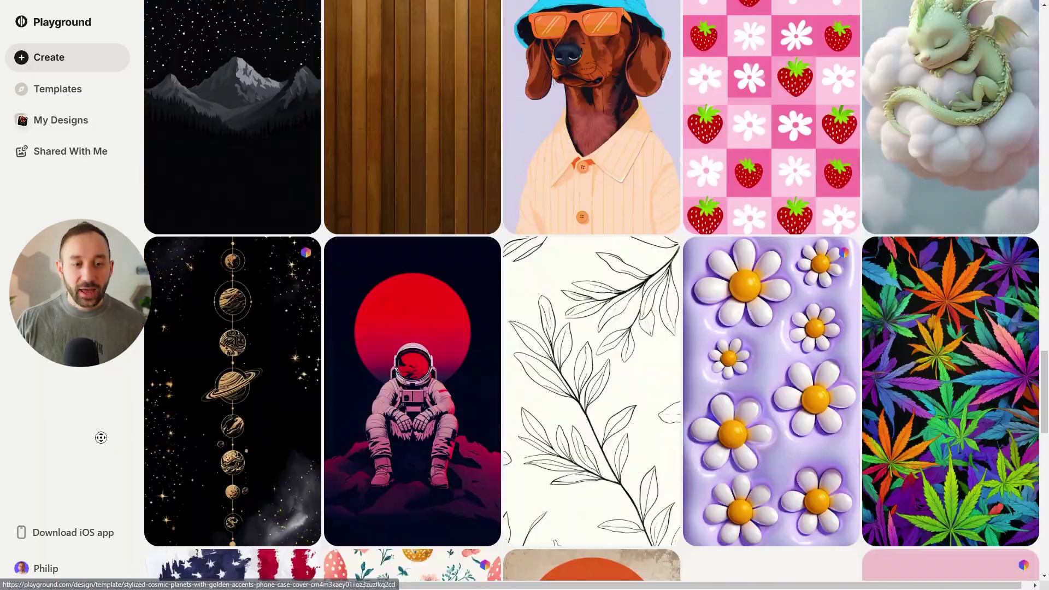
pyautogui.scroll(20, 101, 437)
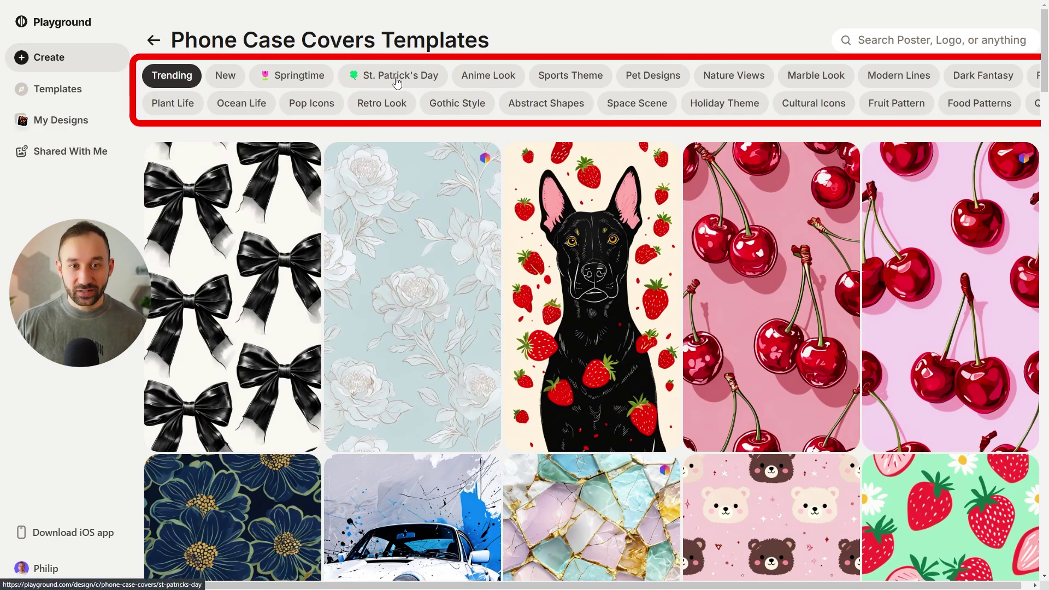
pyautogui.click(154, 42)
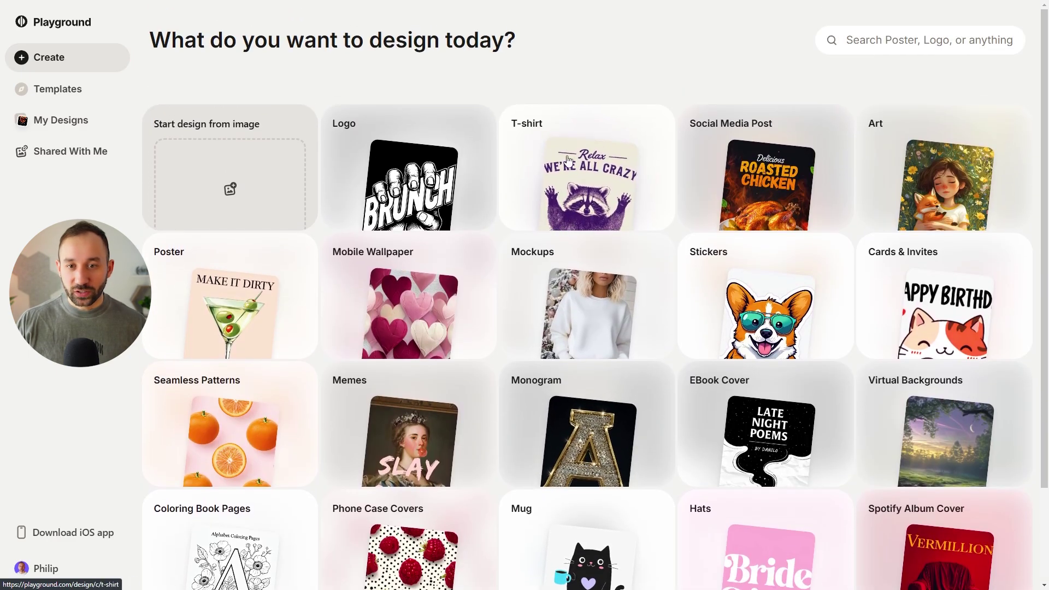
# Open the T-shirt templates and browse the trending designs
pyautogui.click(566, 160)
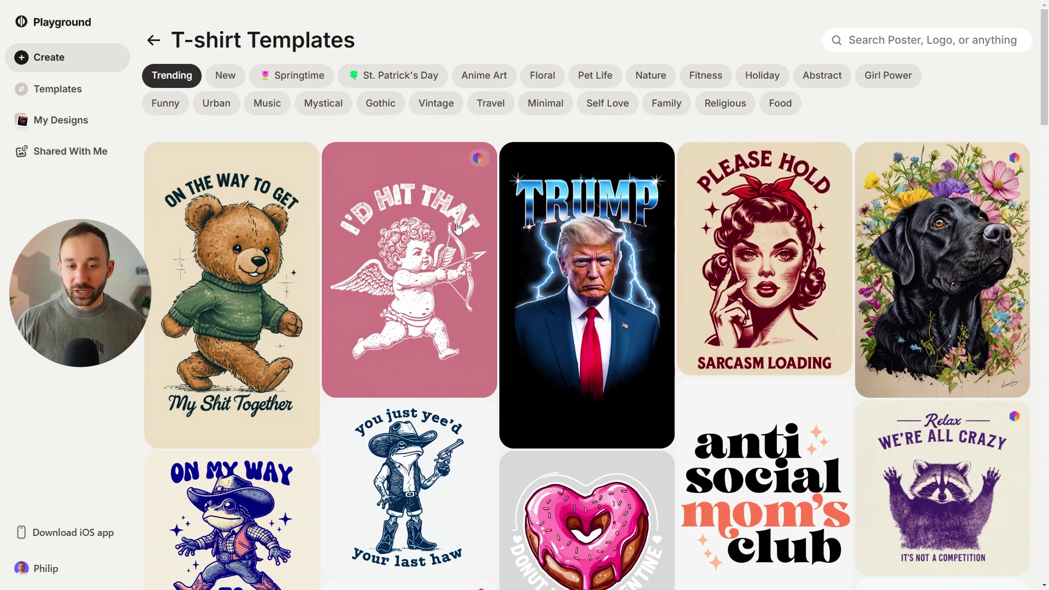
pyautogui.scroll(-2, 449, 381)
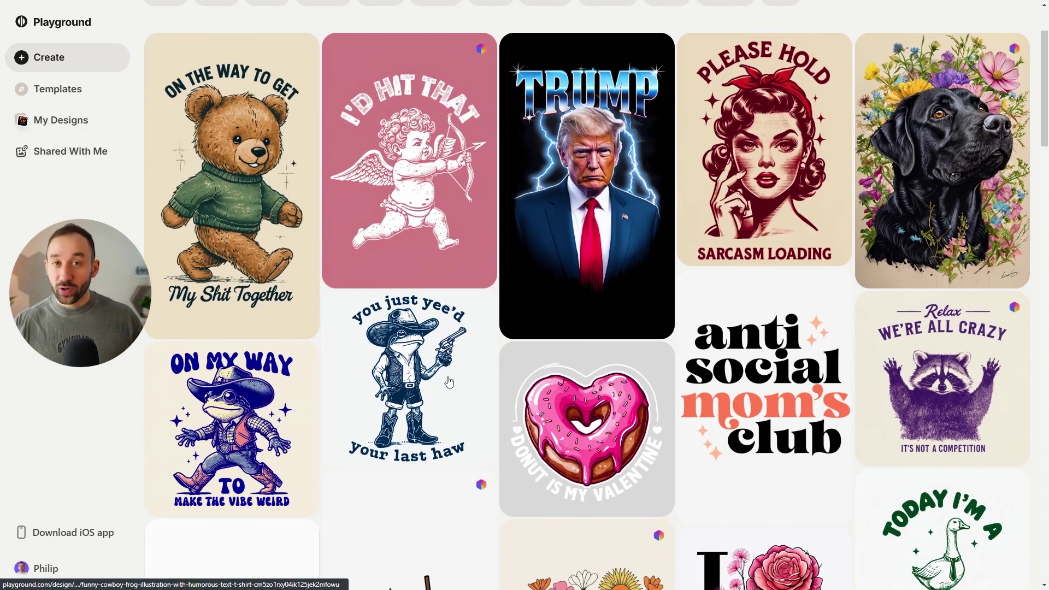
pyautogui.scroll(-1, 449, 381)
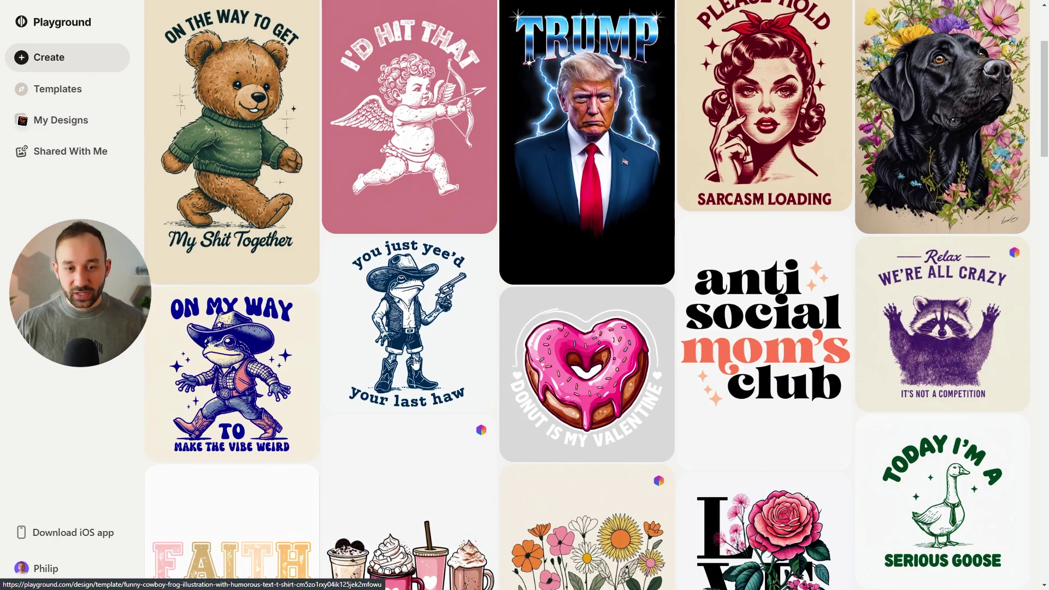
pyautogui.scroll(2, 415, 362)
pyautogui.scroll(-3, 468, 297)
pyautogui.scroll(3, 501, 345)
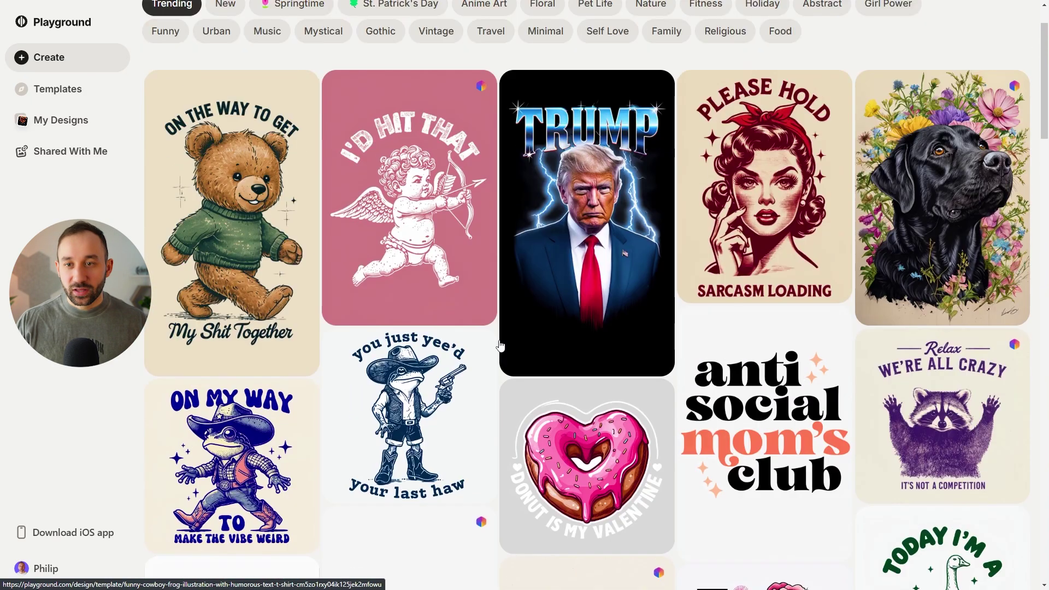
pyautogui.scroll(2, 729, 239)
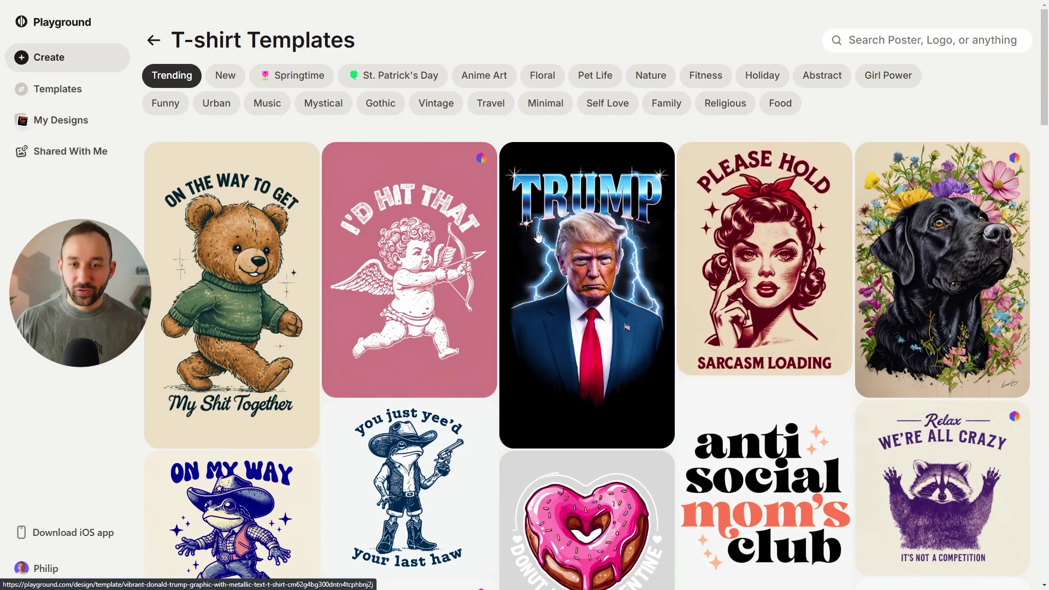
pyautogui.scroll(-9, 545, 425)
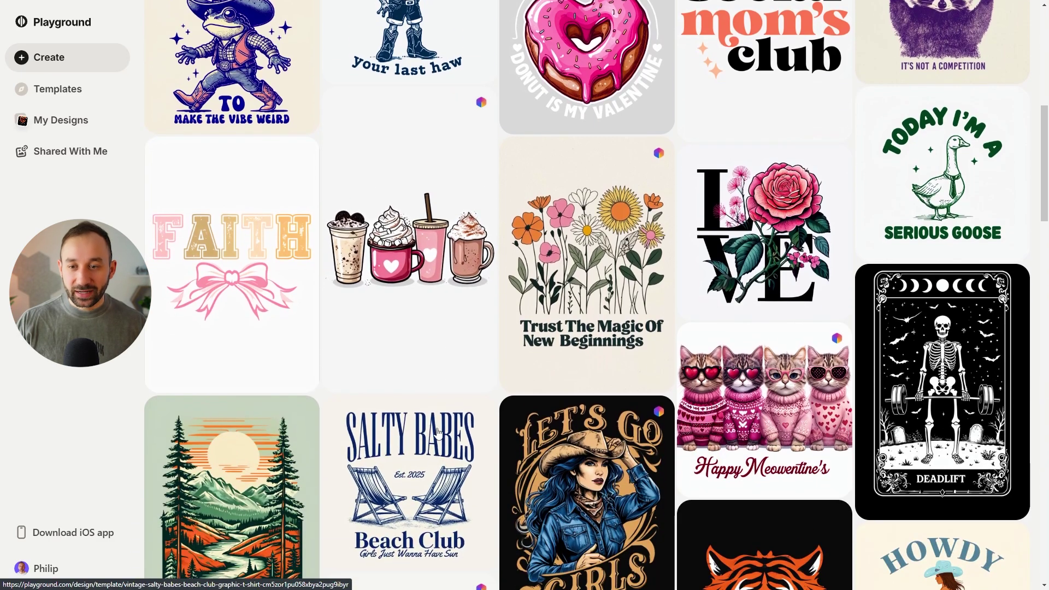
pyautogui.scroll(-6, 448, 428)
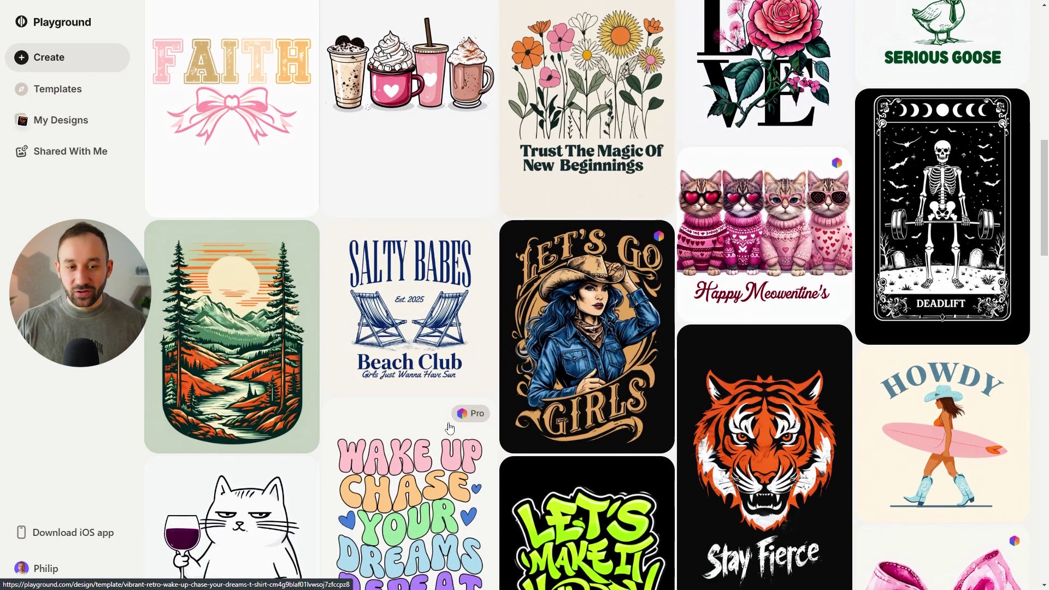
pyautogui.scroll(-10, 449, 427)
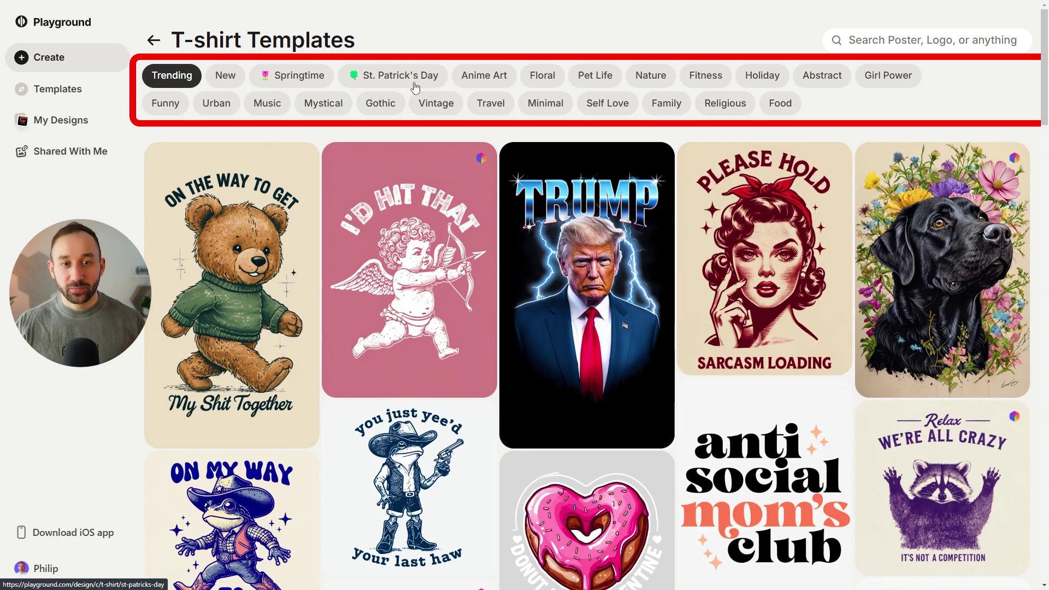
# Filter the T-shirt templates to the St. Patrick's Day theme and look through the designs
pyautogui.click(384, 80)
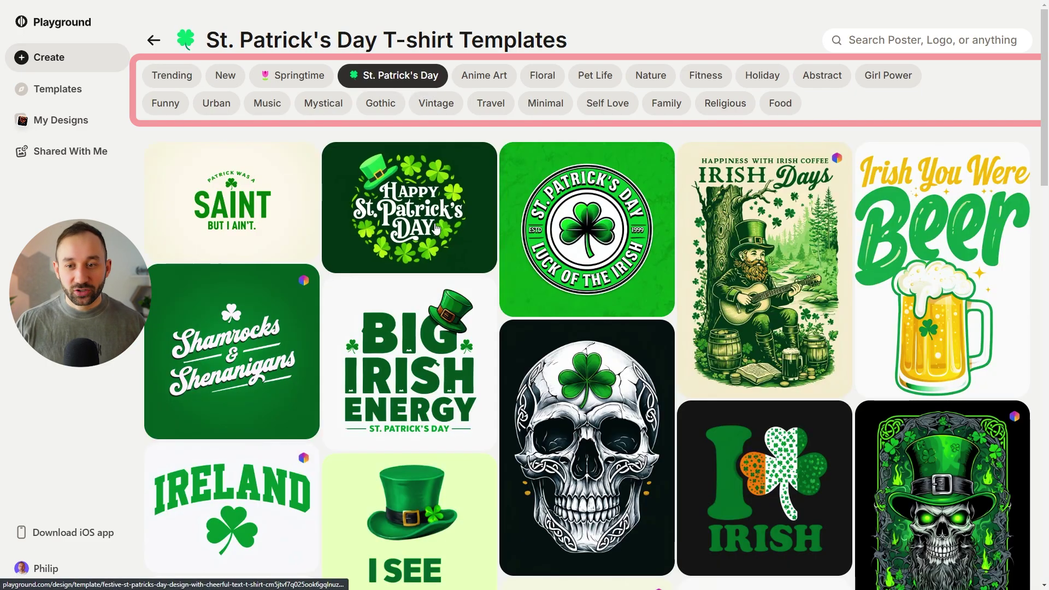
pyautogui.scroll(-8, 439, 228)
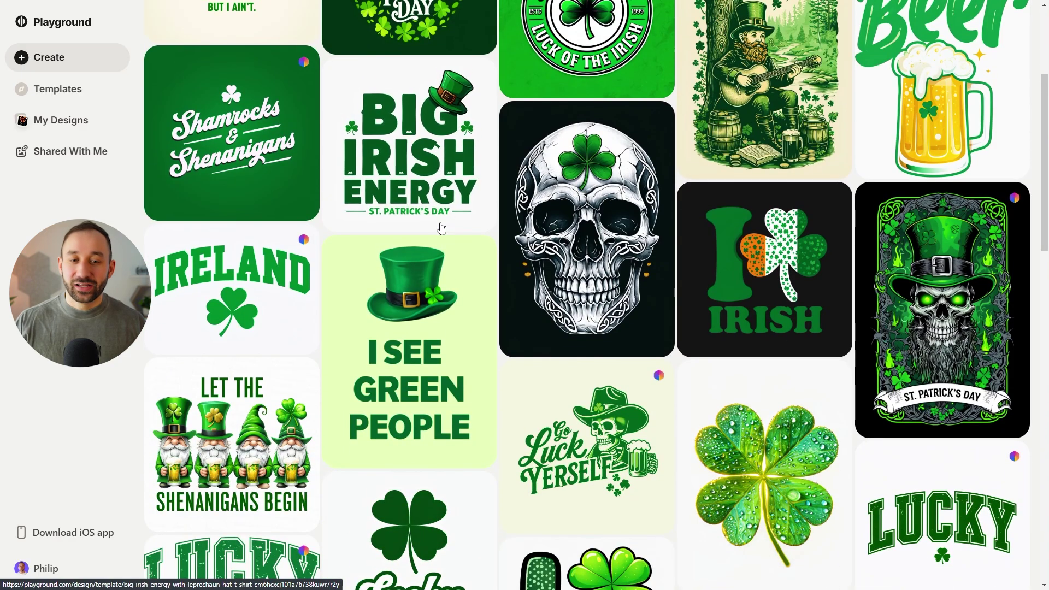
# Browse further down the St. Patrick's Day T-shirt templates and compare the designs to pick one for customizing
pyautogui.scroll(-6, 442, 228)
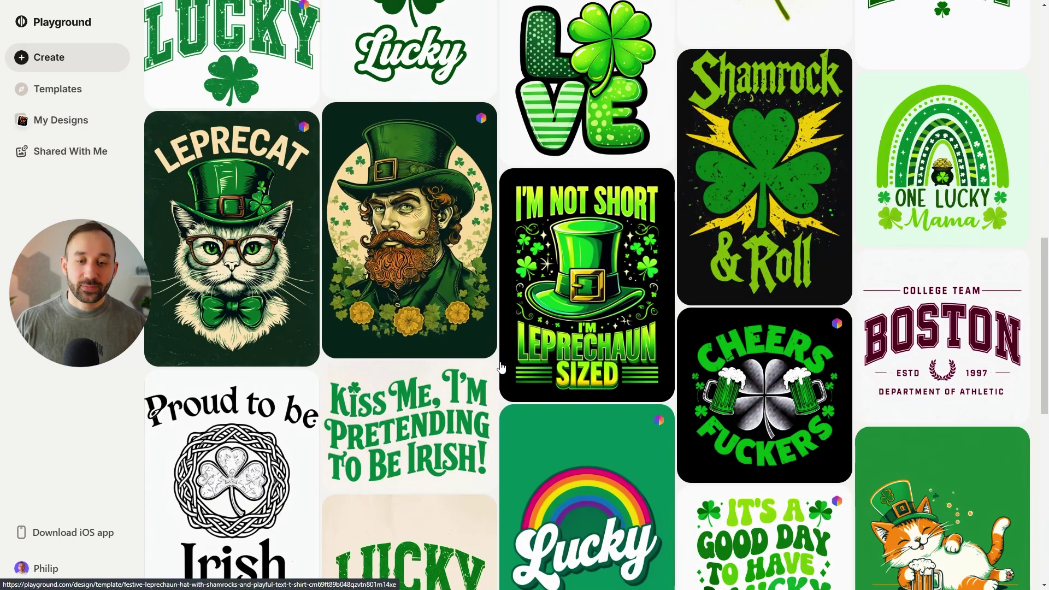
pyautogui.scroll(-1, 495, 365)
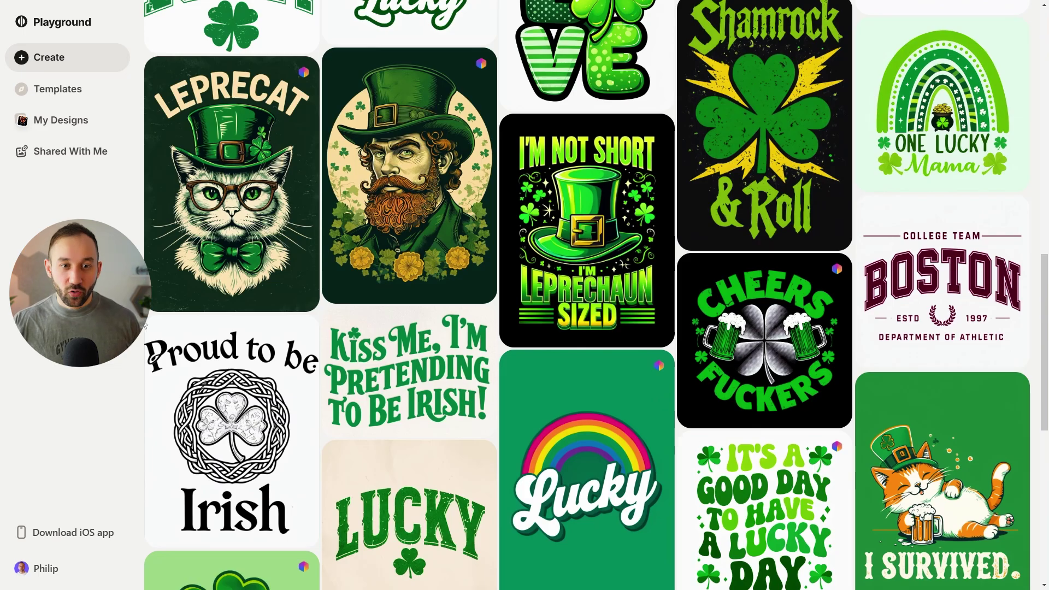
pyautogui.scroll(-6, 598, 201)
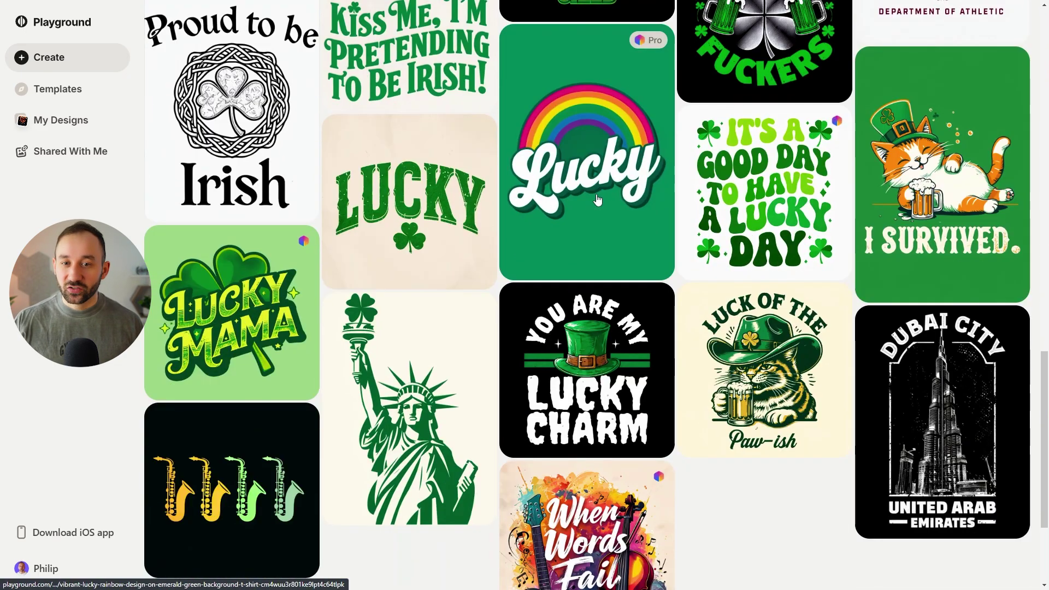
pyautogui.scroll(-3, 598, 201)
pyautogui.scroll(8, 639, 234)
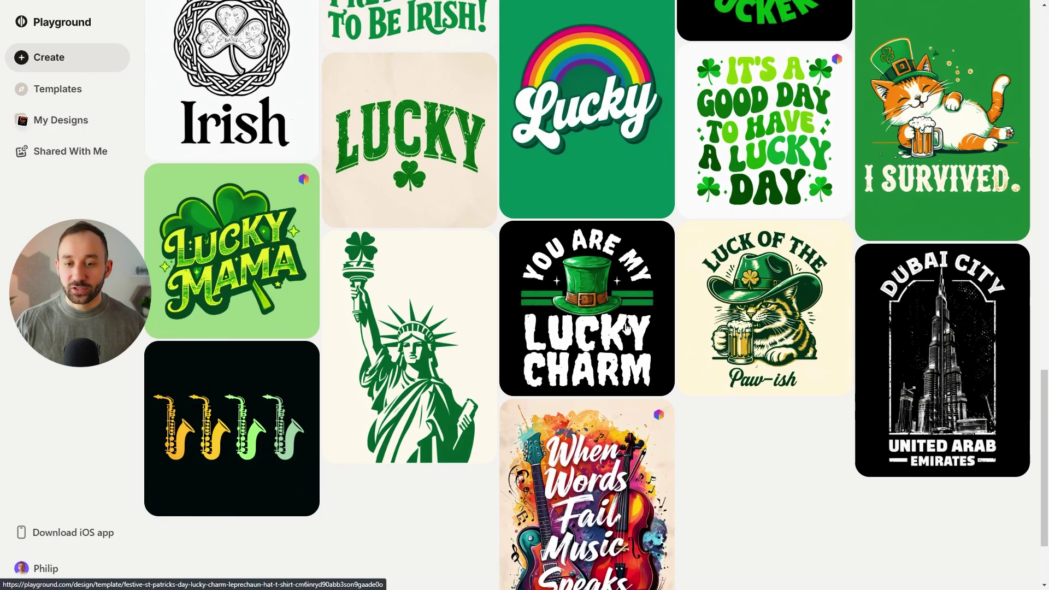
pyautogui.scroll(-2, 629, 329)
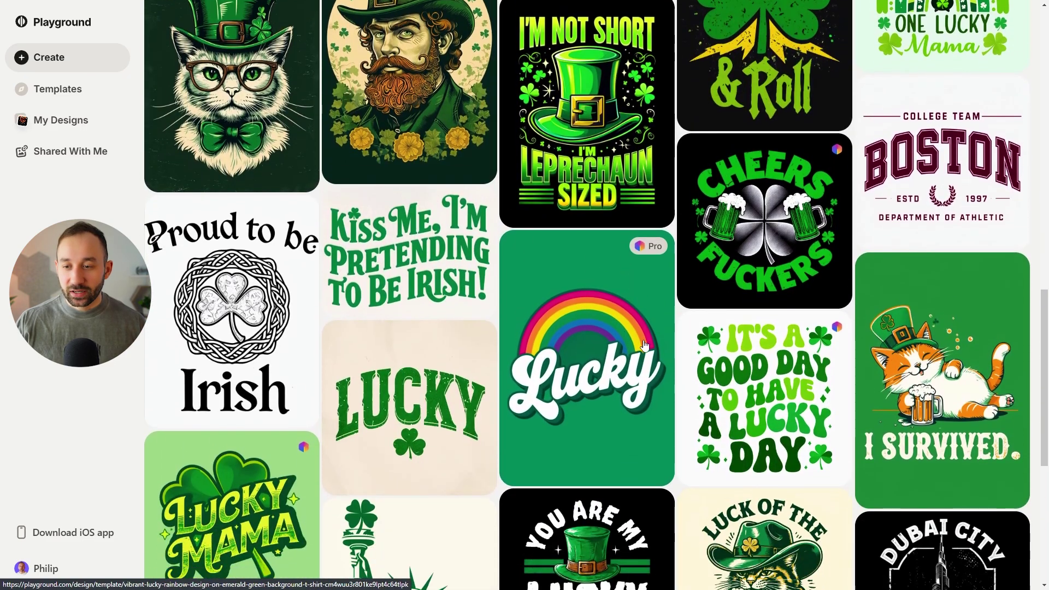
pyautogui.scroll(12, 982, 439)
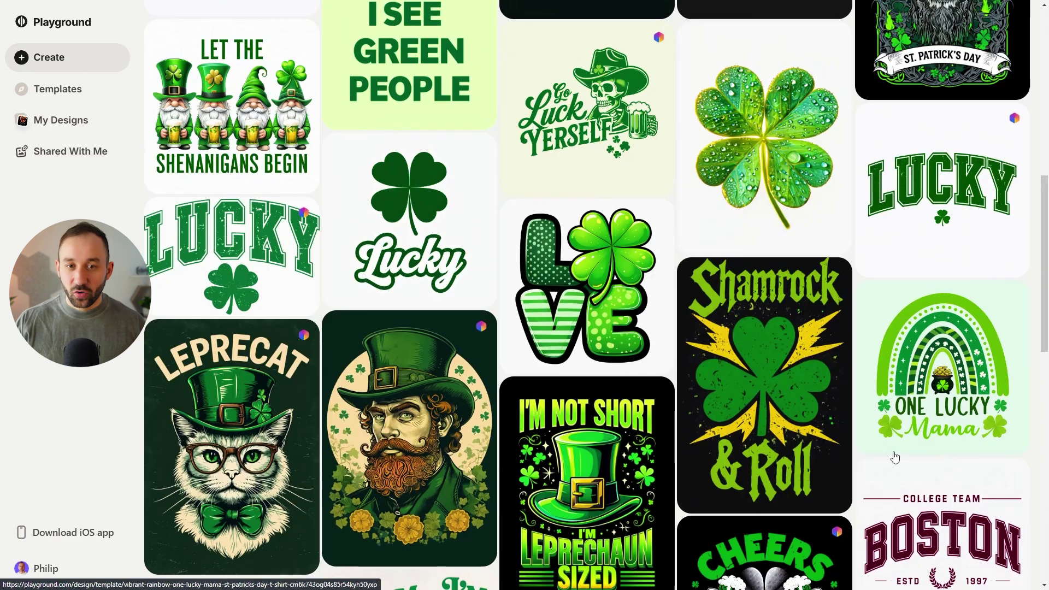
pyautogui.scroll(-6, 975, 364)
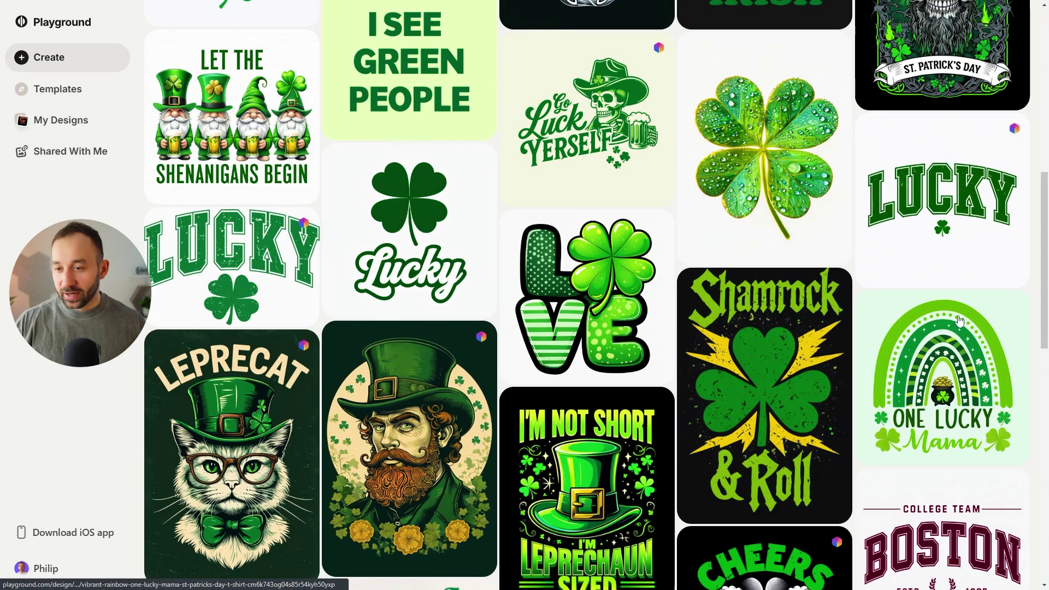
# Open the "One Lucky Mama" rainbow template and generate variations with the prompt Change the text to "One Lucky Nurse"
pyautogui.click(943, 394)
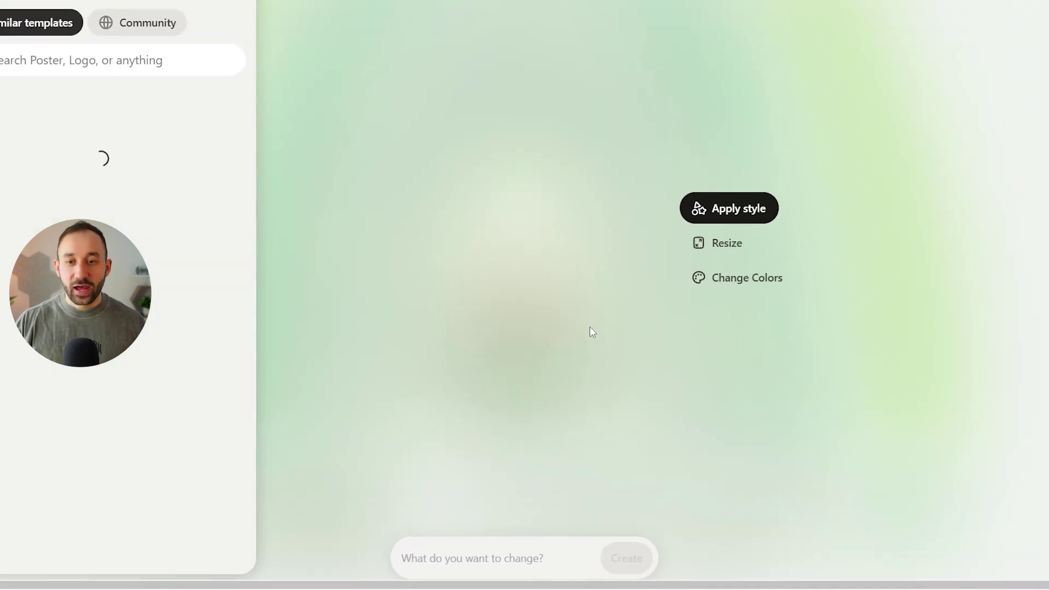
pyautogui.click(443, 557)
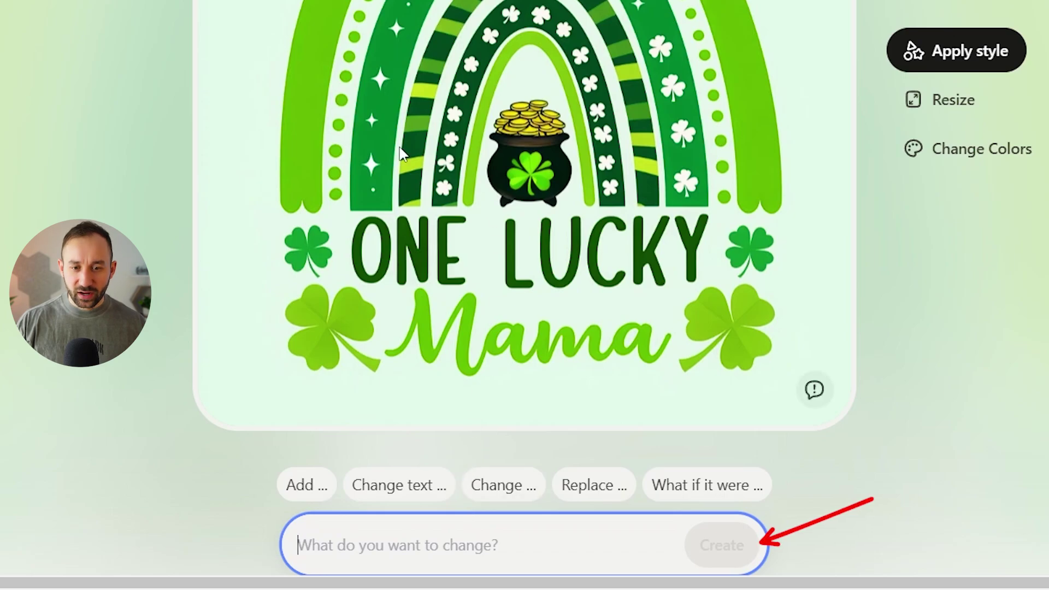
pyautogui.click(407, 488)
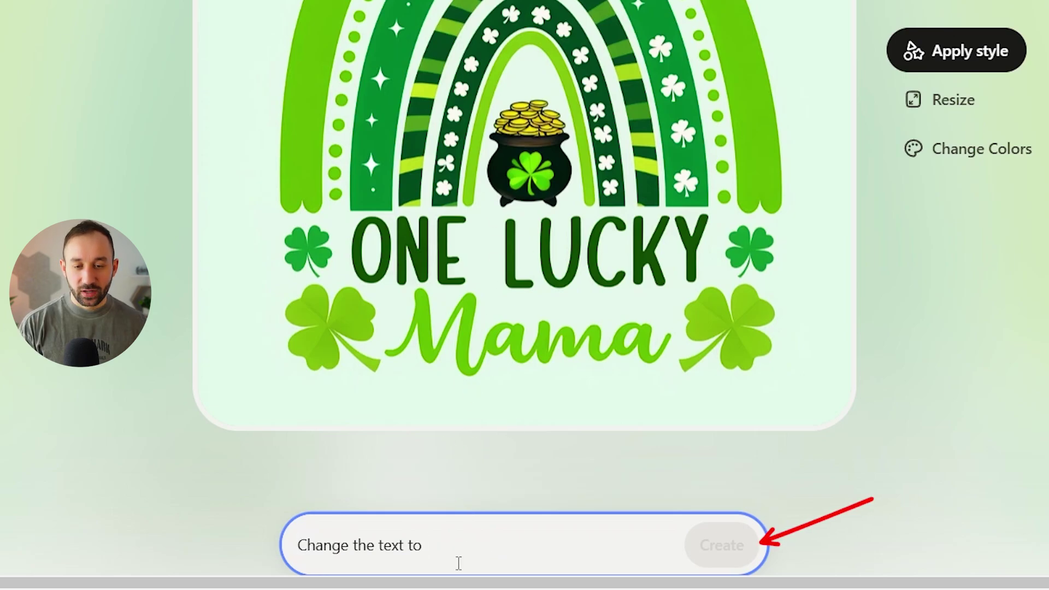
pyautogui.write('"One Lucky Nurse')
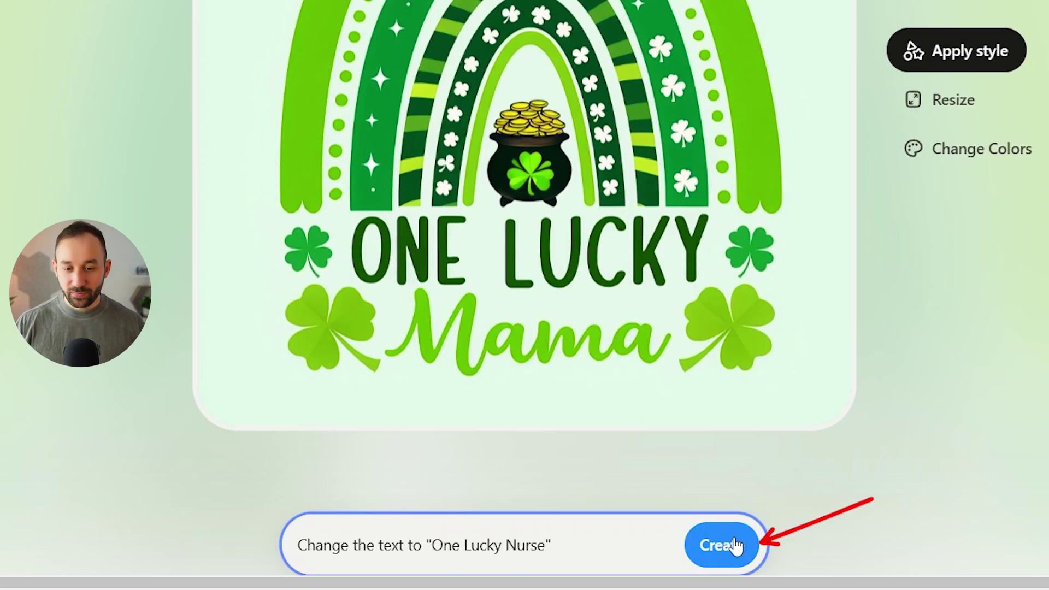
pyautogui.click(723, 553)
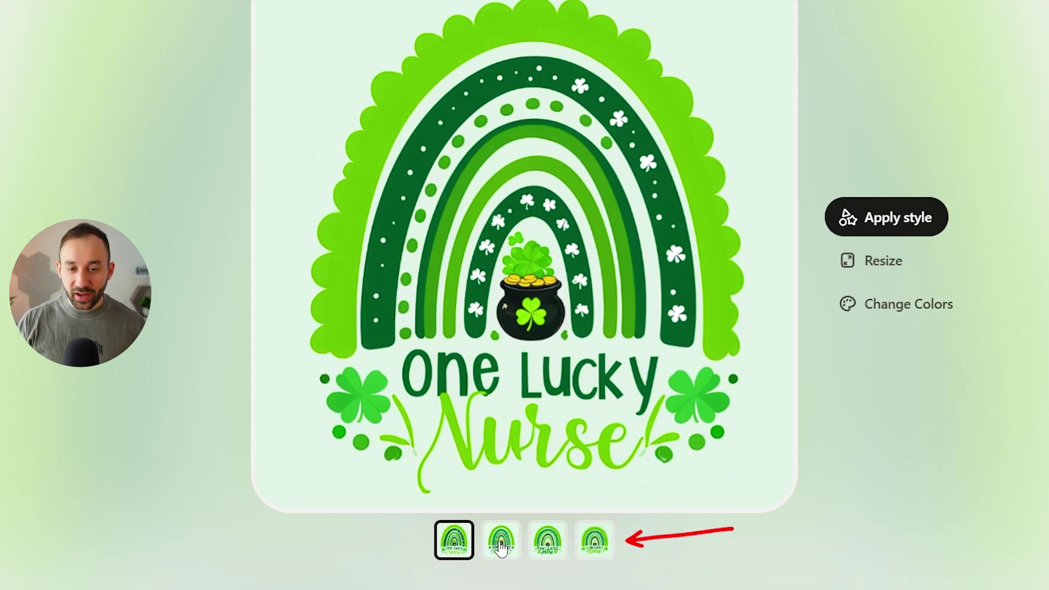
# Compare the four generated "One Lucky Nurse" variations and select the second one
pyautogui.click(501, 544)
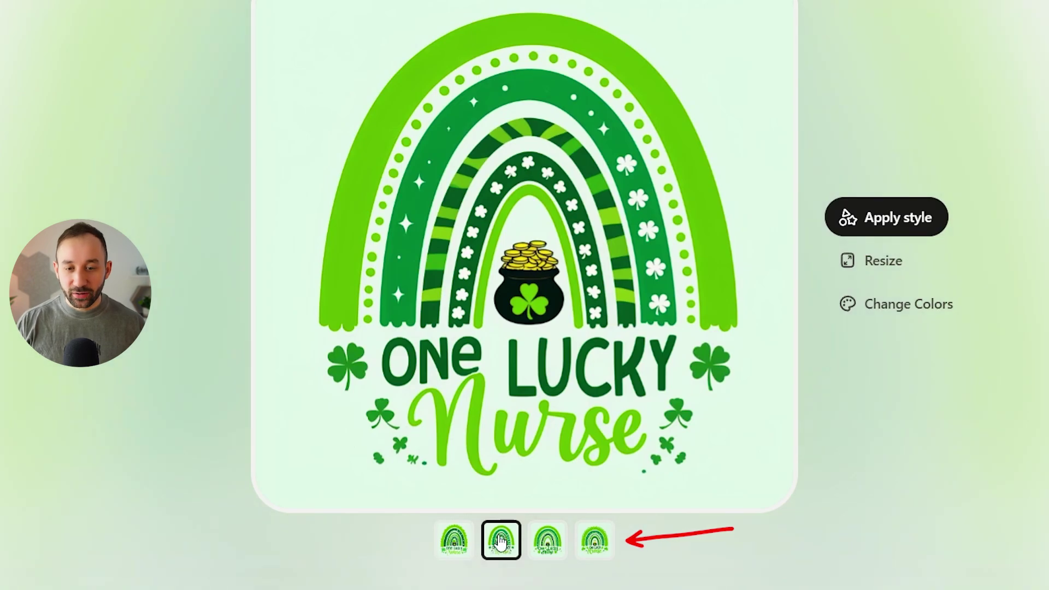
pyautogui.click(548, 543)
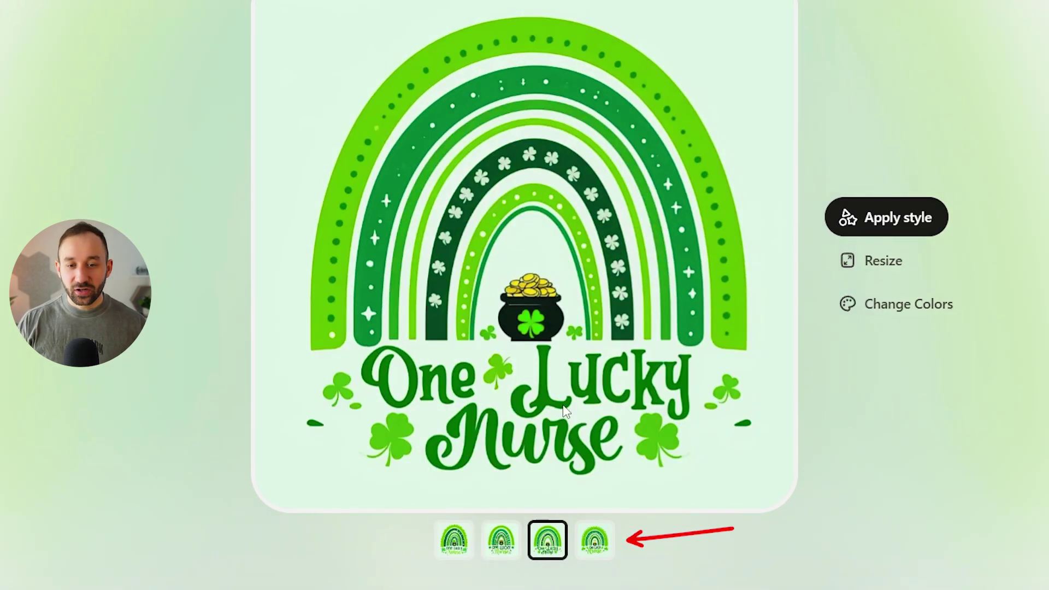
pyautogui.click(603, 540)
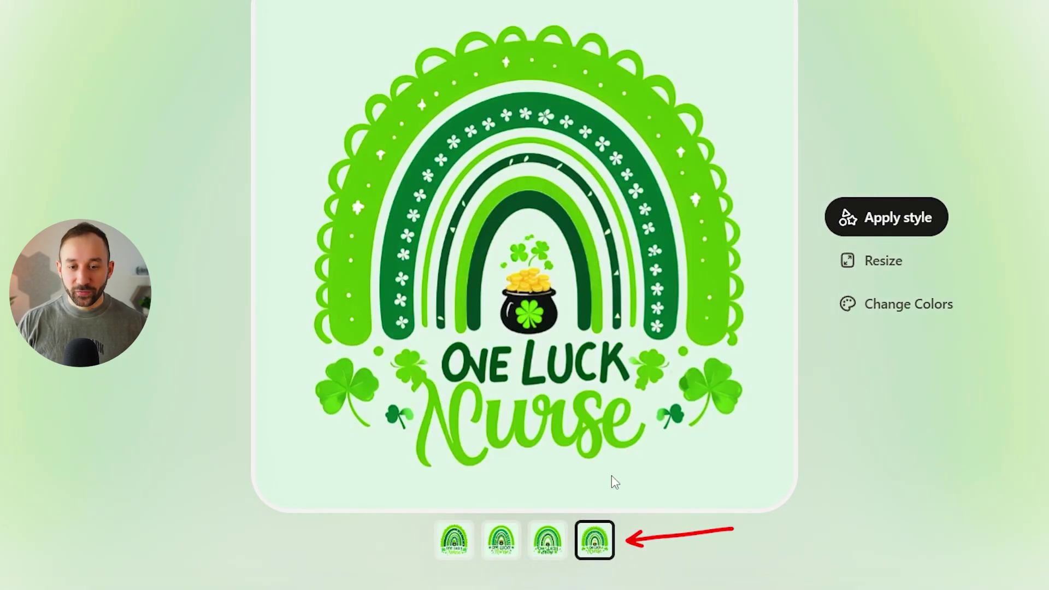
pyautogui.click(513, 546)
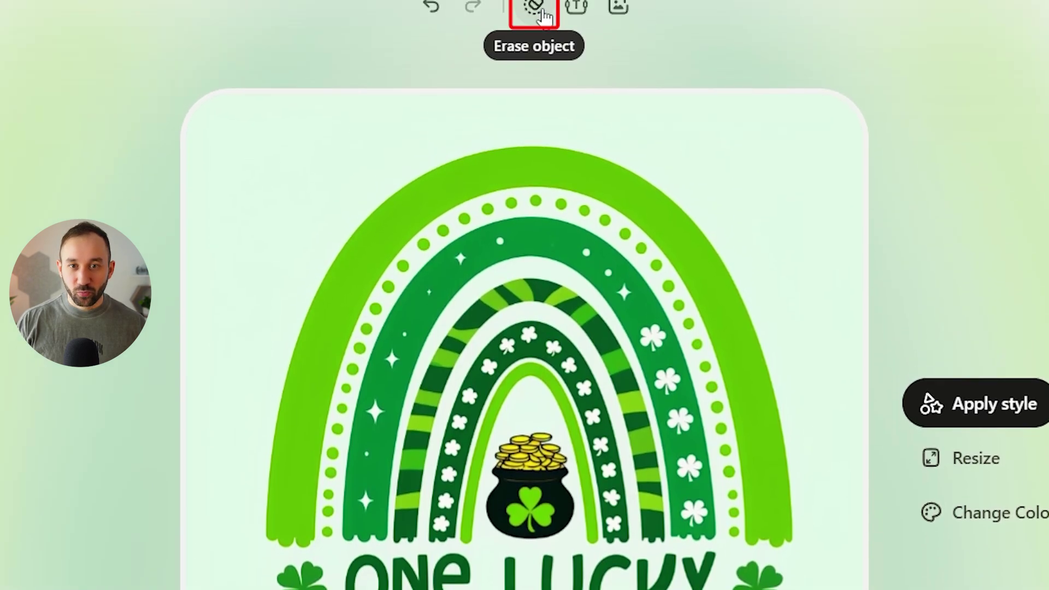
# Erase the tiny clovers on both sides of the word "Nurse" with a smaller Object Erase brush
pyautogui.click(541, 10)
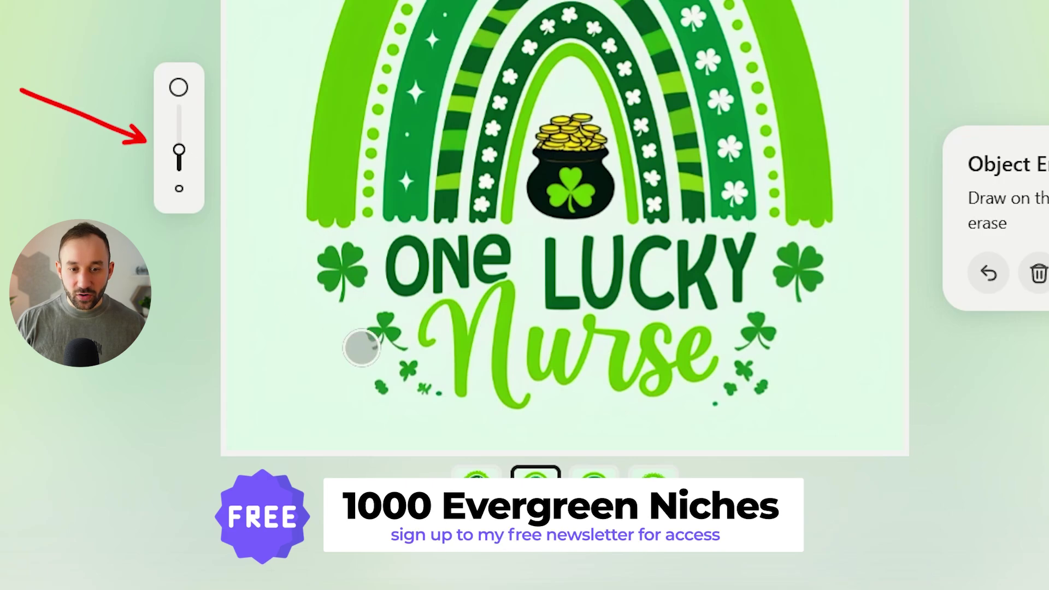
pyautogui.moveTo(179, 151)
pyautogui.mouseDown()
pyautogui.moveTo(179, 110)
pyautogui.moveTo(207, 175)
pyautogui.mouseUp()
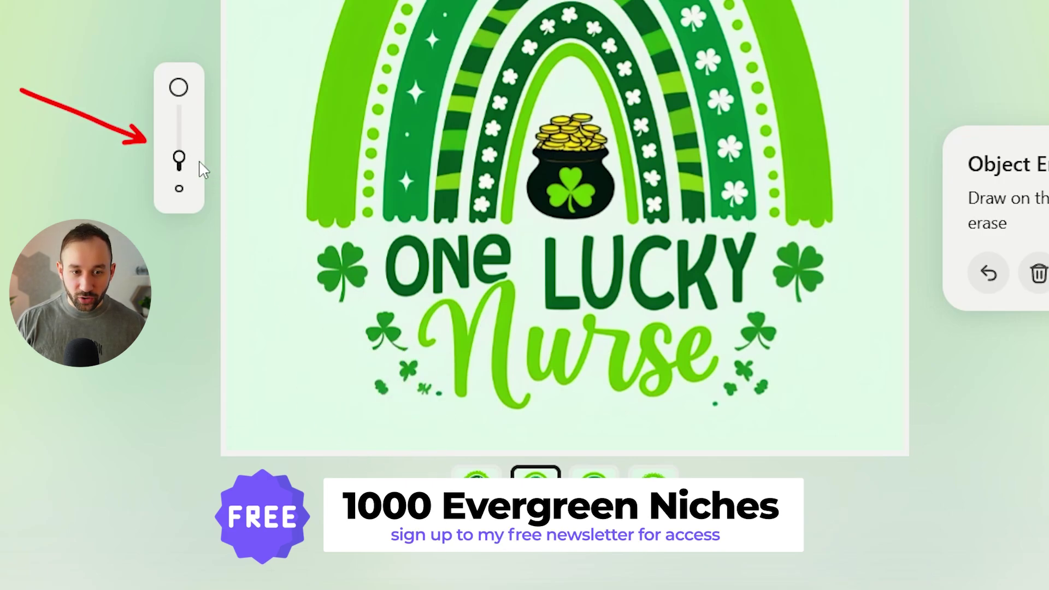
pyautogui.moveTo(377, 390)
pyautogui.mouseDown()
pyautogui.moveTo(409, 369)
pyautogui.moveTo(440, 391)
pyautogui.mouseUp()
pyautogui.moveTo(716, 407)
pyautogui.mouseDown()
pyautogui.moveTo(740, 372)
pyautogui.moveTo(752, 368)
pyautogui.moveTo(763, 388)
pyautogui.mouseUp()
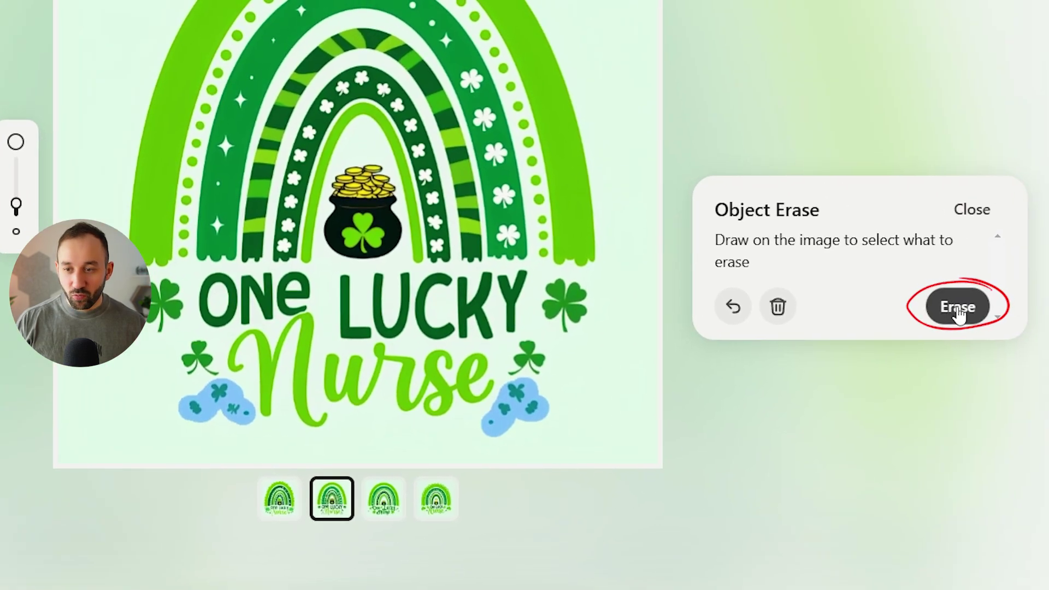
pyautogui.click(956, 311)
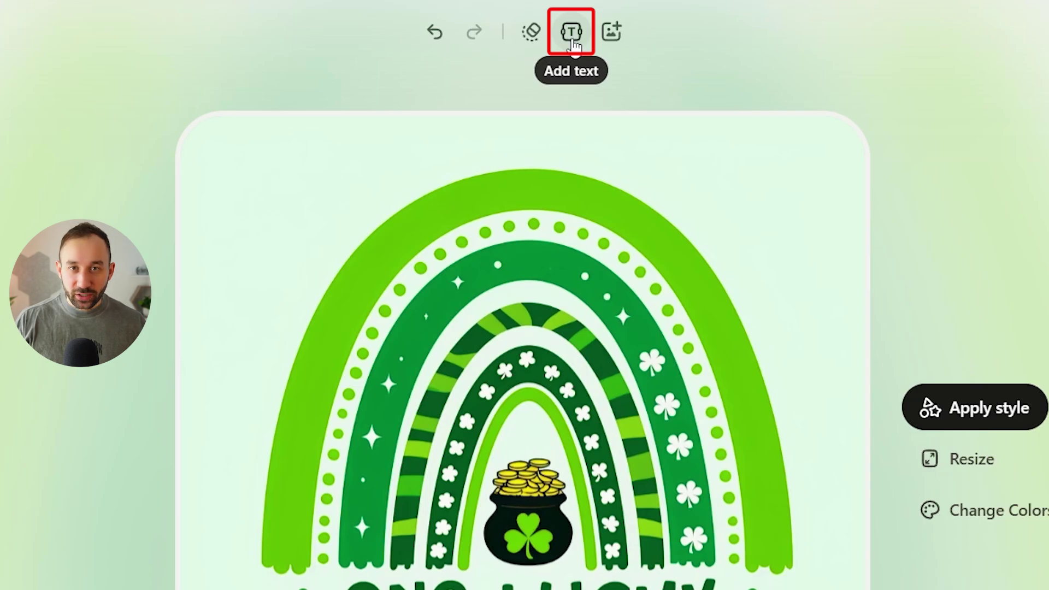
# Add a text box to the design and color it dark green, sampled from the word "LUCKY"
pyautogui.click(572, 41)
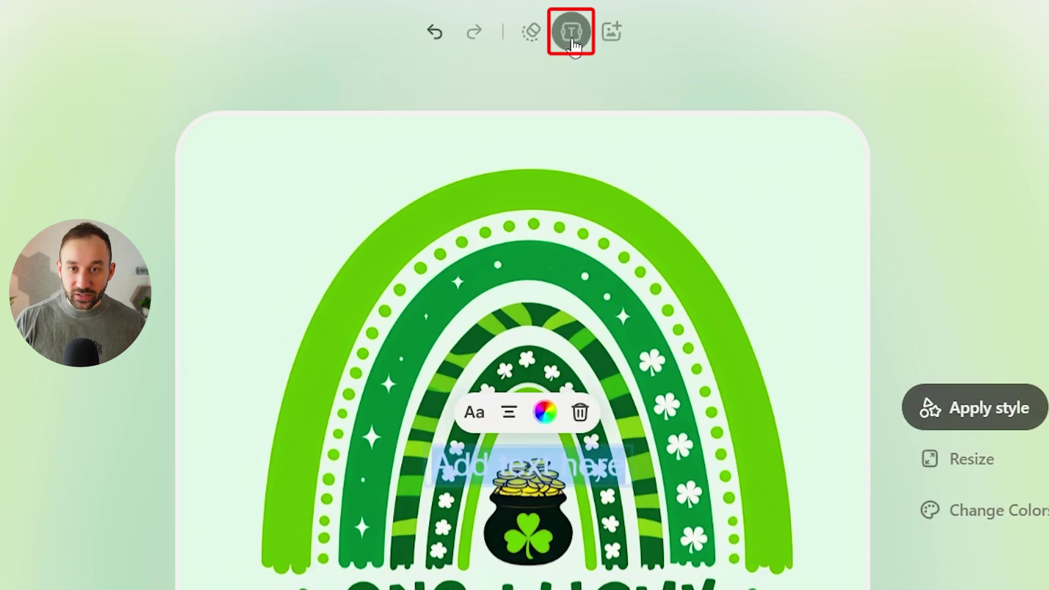
pyautogui.click(591, 469)
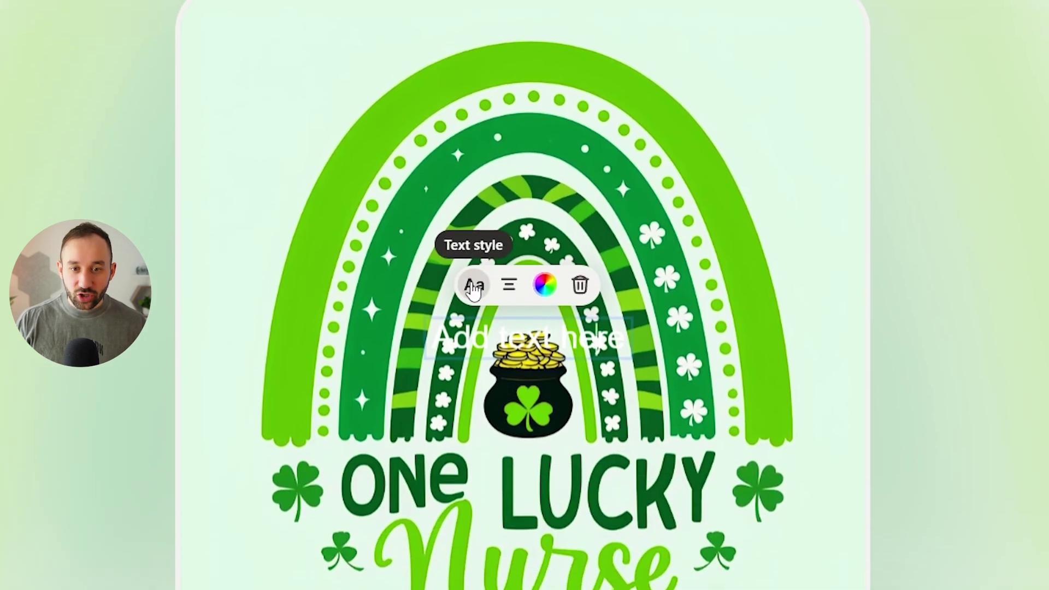
pyautogui.click(473, 369)
pyautogui.click(473, 241)
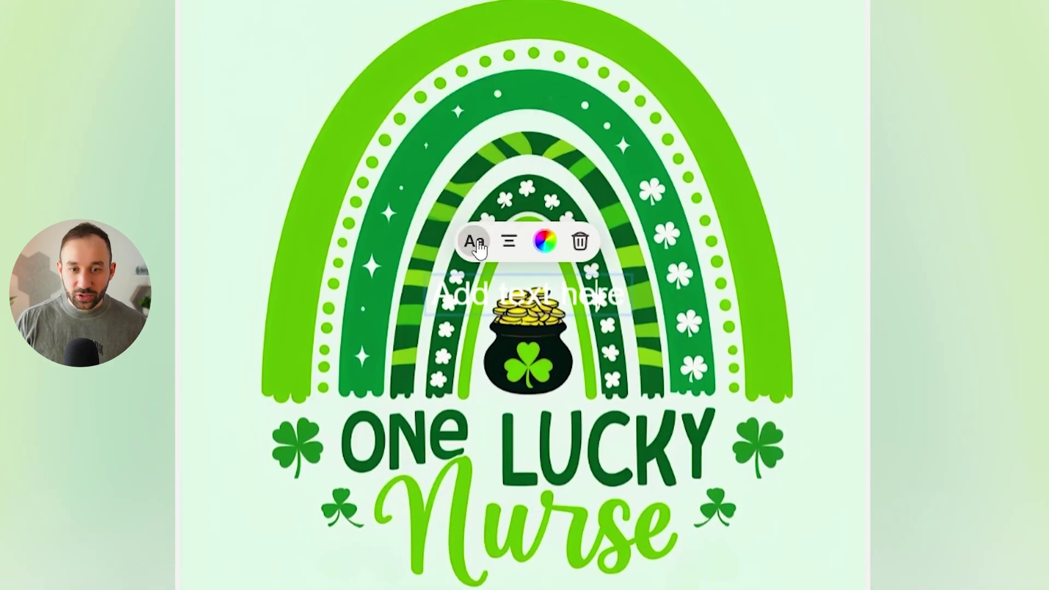
pyautogui.click(534, 242)
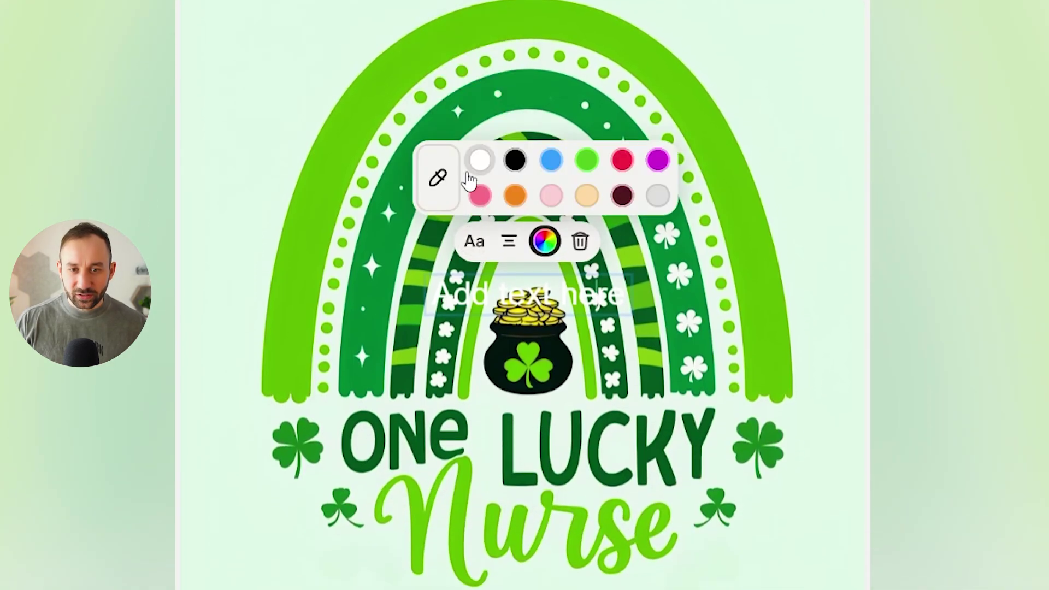
pyautogui.click(448, 188)
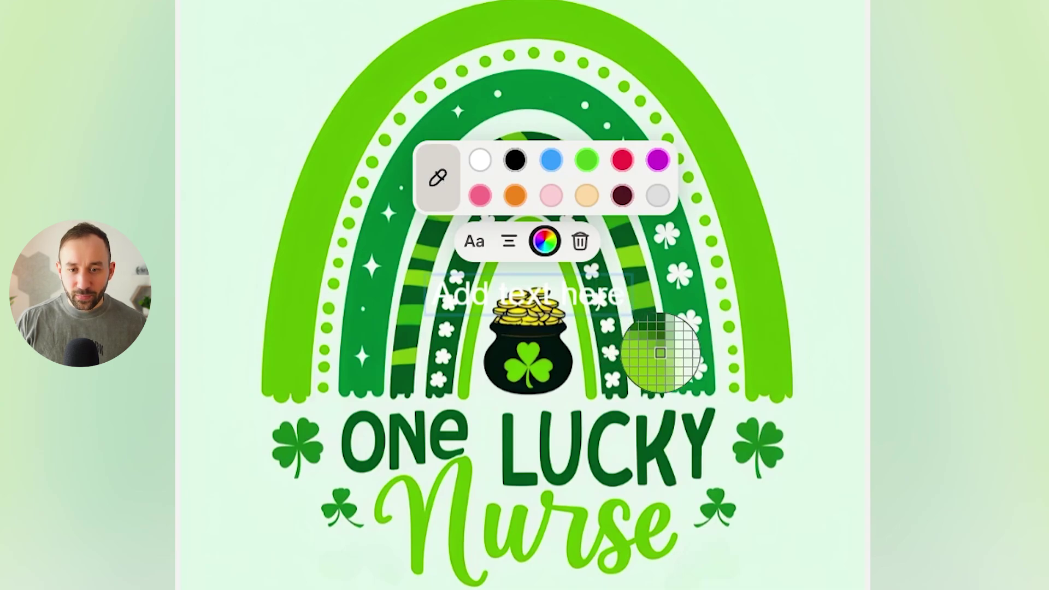
pyautogui.click(604, 424)
# Move the text box below the word "Nurse" and change its text to "EST 2025"
pyautogui.scroll(-3, 841, 265)
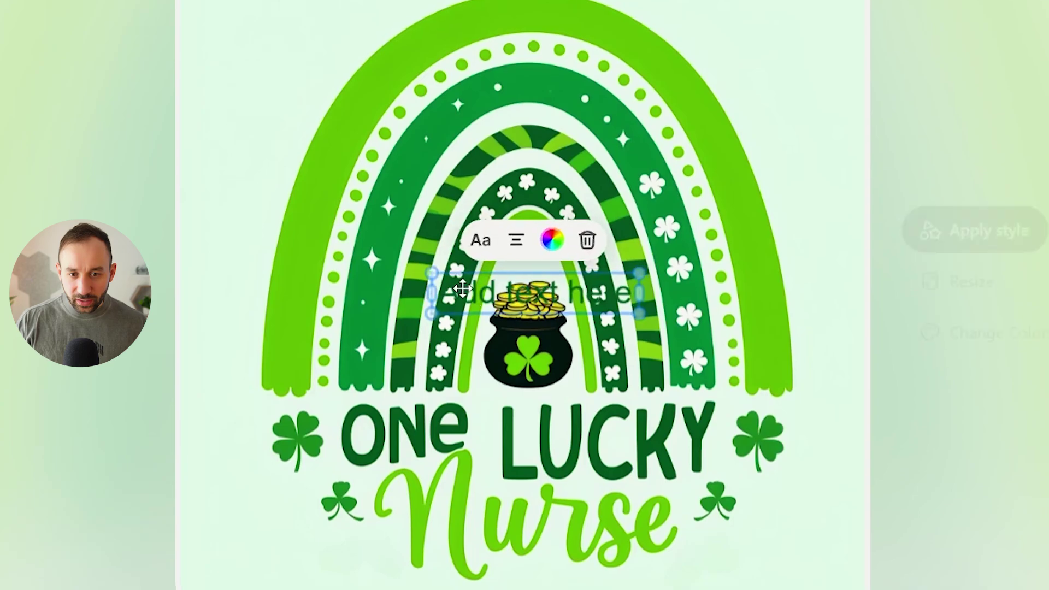
pyautogui.moveTo(453, 175); pyautogui.dragTo(516, 462)
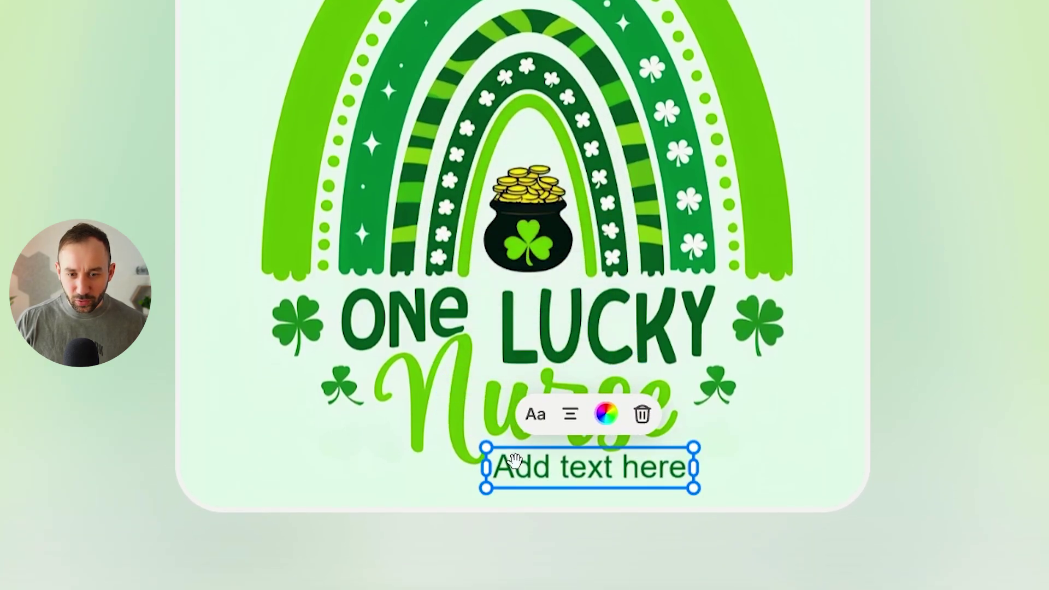
pyautogui.click(579, 475)
pyautogui.doubleClick(580, 475)
pyautogui.hotkey('ctrl', 'a')
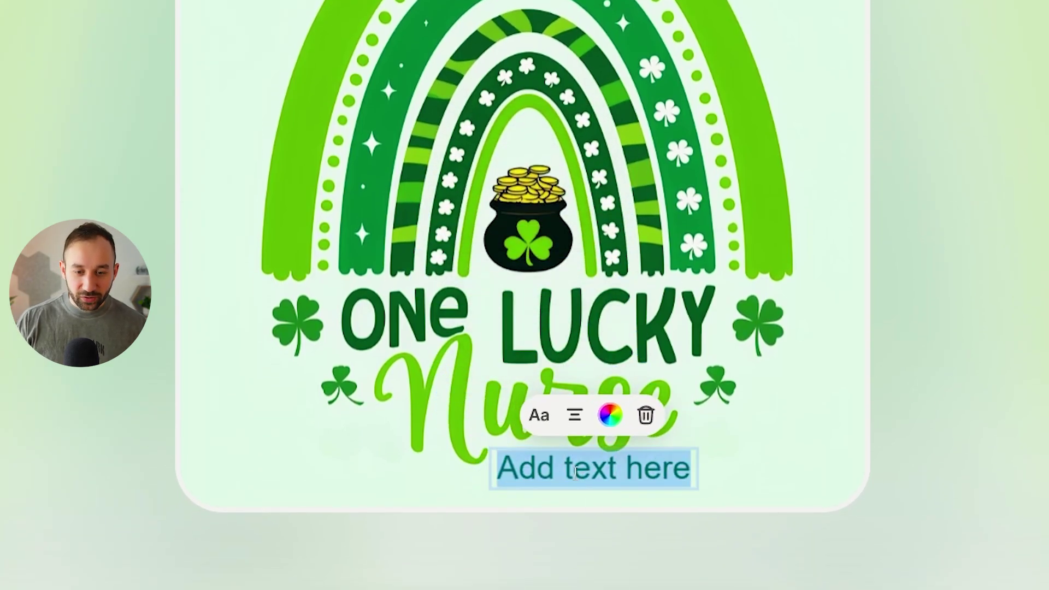
pyautogui.write('WE')
pyautogui.press('BackSpace')
pyautogui.press('BackSpace')
pyautogui.write('EST 20225')
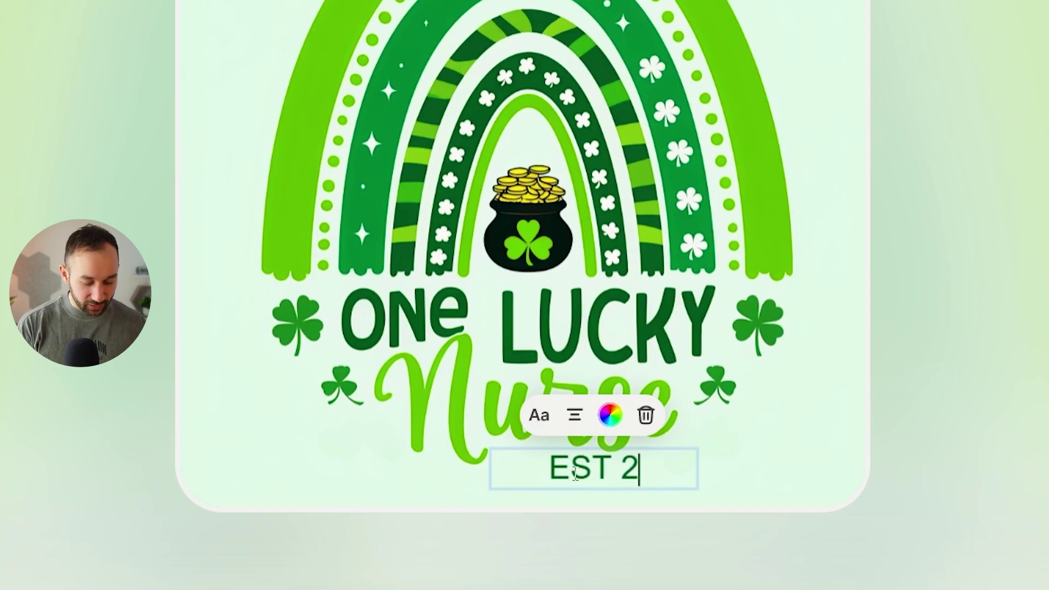
pyautogui.press('BackSpace')
pyautogui.press('BackSpace')
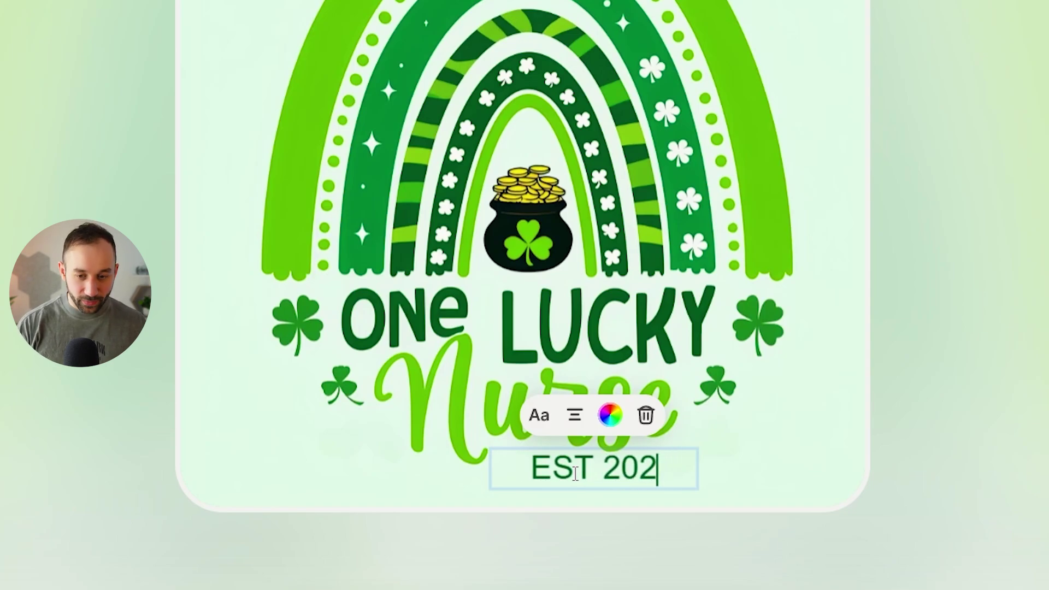
pyautogui.write('5')
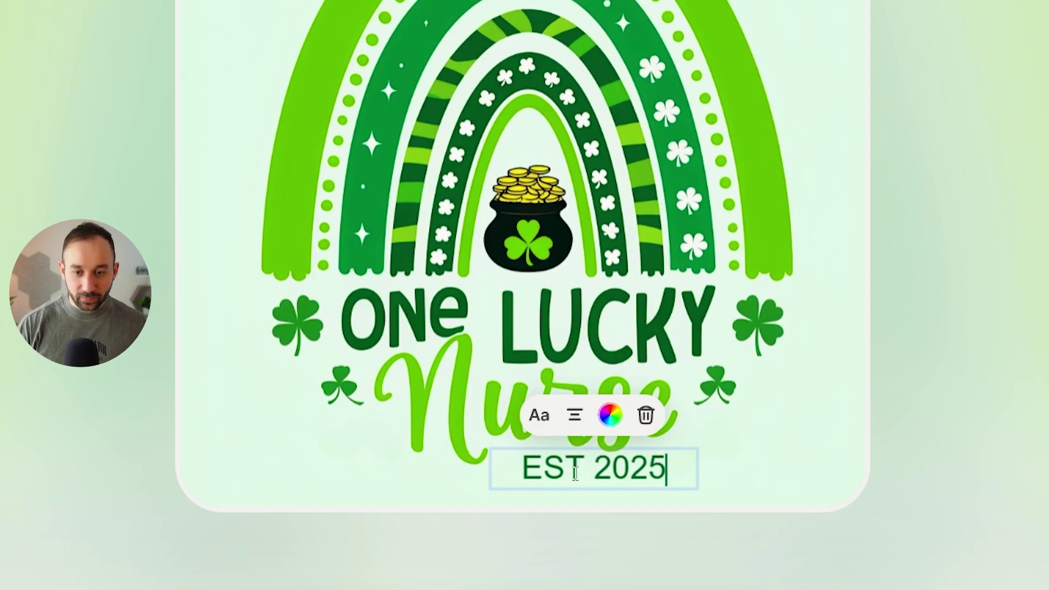
# Try the other alignment options on the "EST 2025" text and return to centered
pyautogui.click(575, 424)
pyautogui.click(575, 424)
pyautogui.click(575, 424)
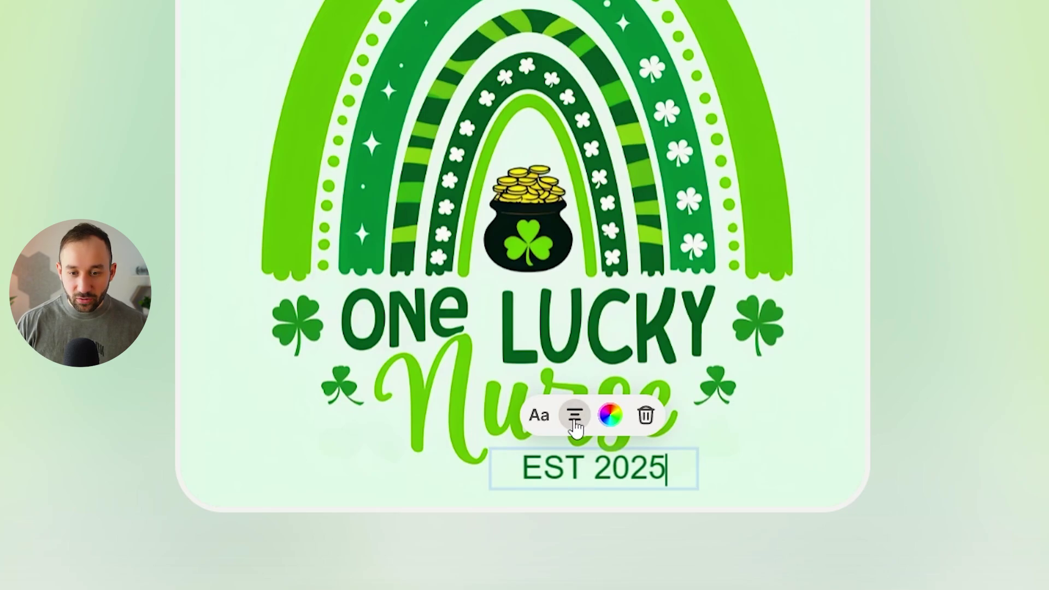
# Compare the Meme, Literature and Classic styles on the "EST 2025" text, apply Meme and reselect the text box
pyautogui.click(551, 425)
pyautogui.click(552, 269)
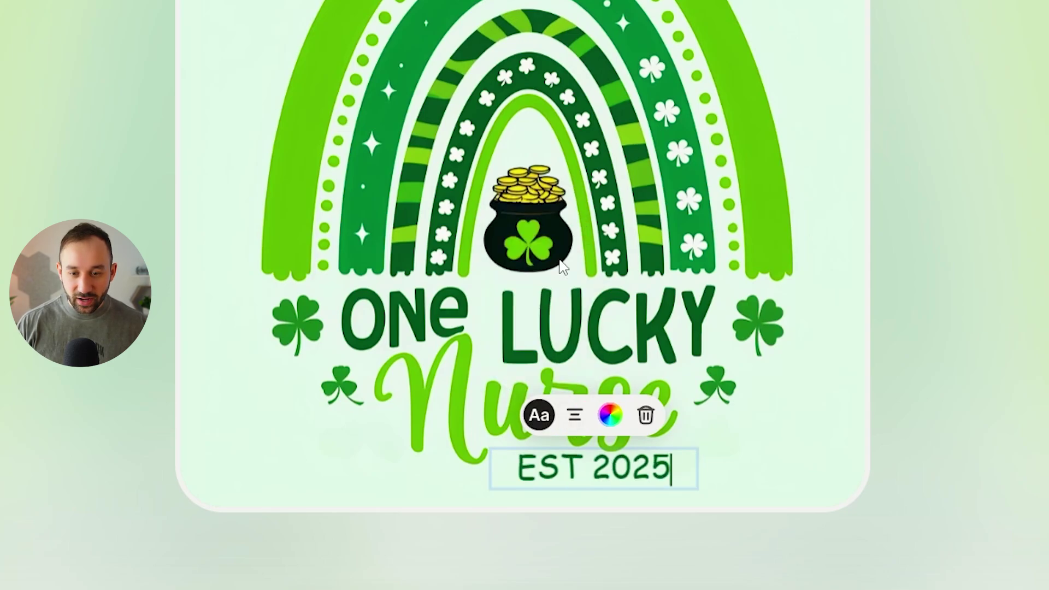
pyautogui.click(539, 415)
pyautogui.click(557, 289)
pyautogui.click(538, 415)
pyautogui.click(547, 330)
pyautogui.click(538, 416)
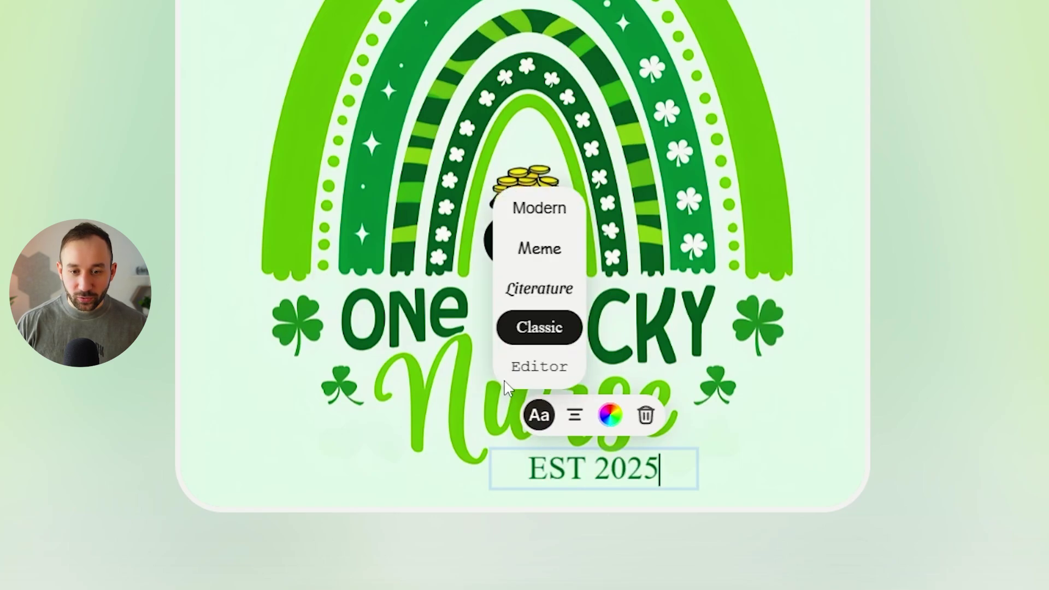
pyautogui.click(552, 269)
pyautogui.click(951, 438)
pyautogui.click(655, 469)
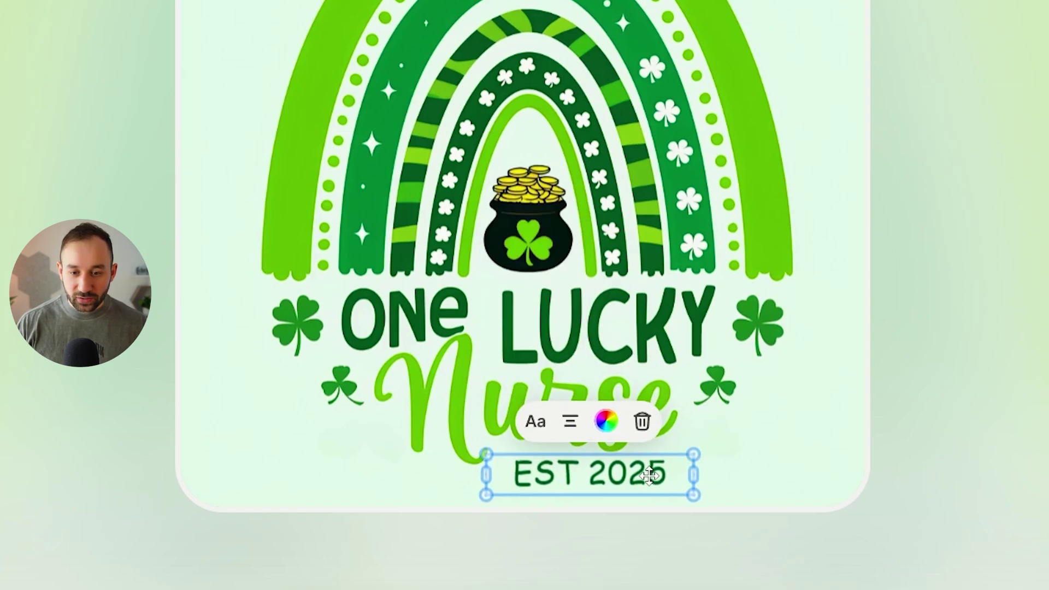
# Narrow the "EST 2025" text box to fit its text, nudge it up slightly below "Nurse" and deselect it
pyautogui.moveTo(695, 475); pyautogui.dragTo(673, 475)
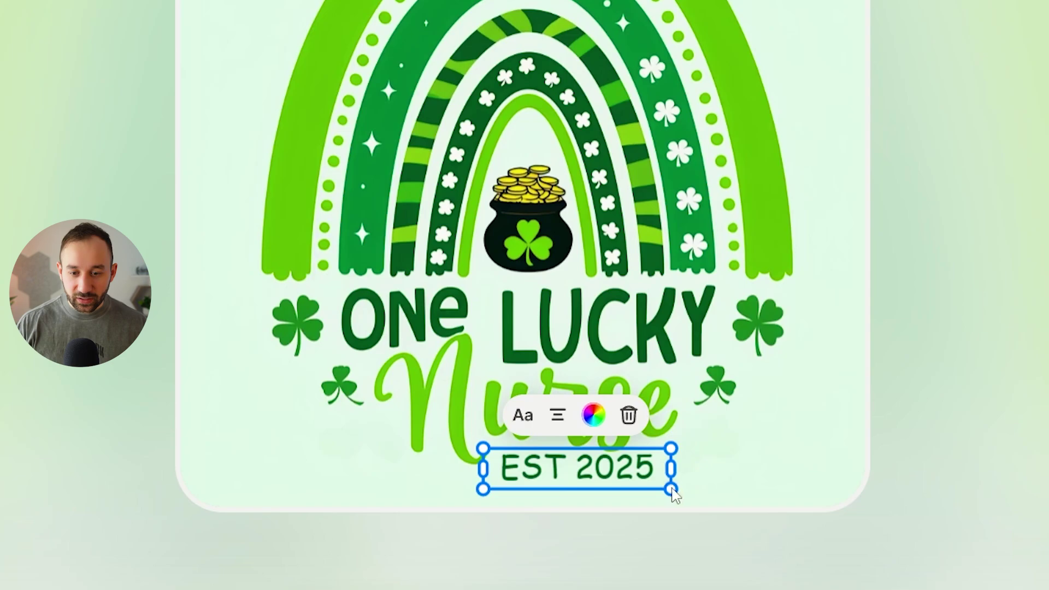
pyautogui.click(1015, 420)
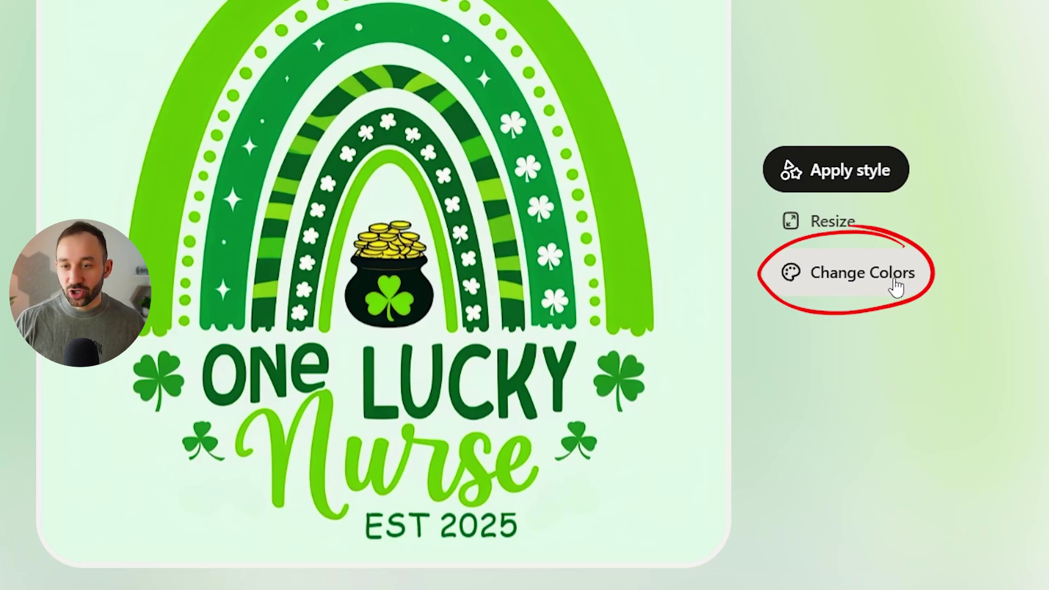
# Open the color palette choices for the design and look through the full range of preset palettes
pyautogui.click(836, 178)
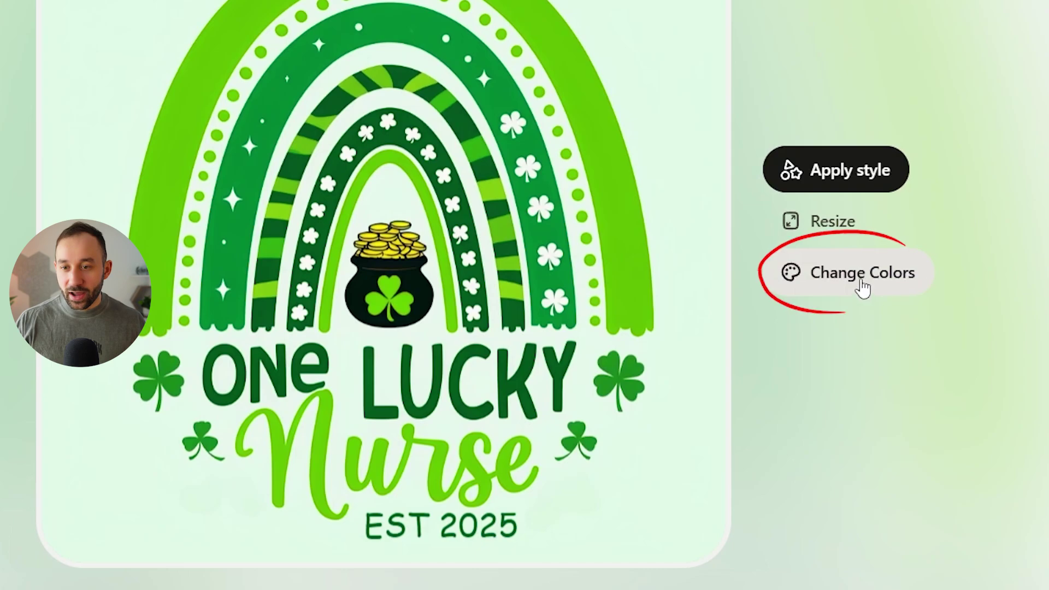
pyautogui.click(868, 287)
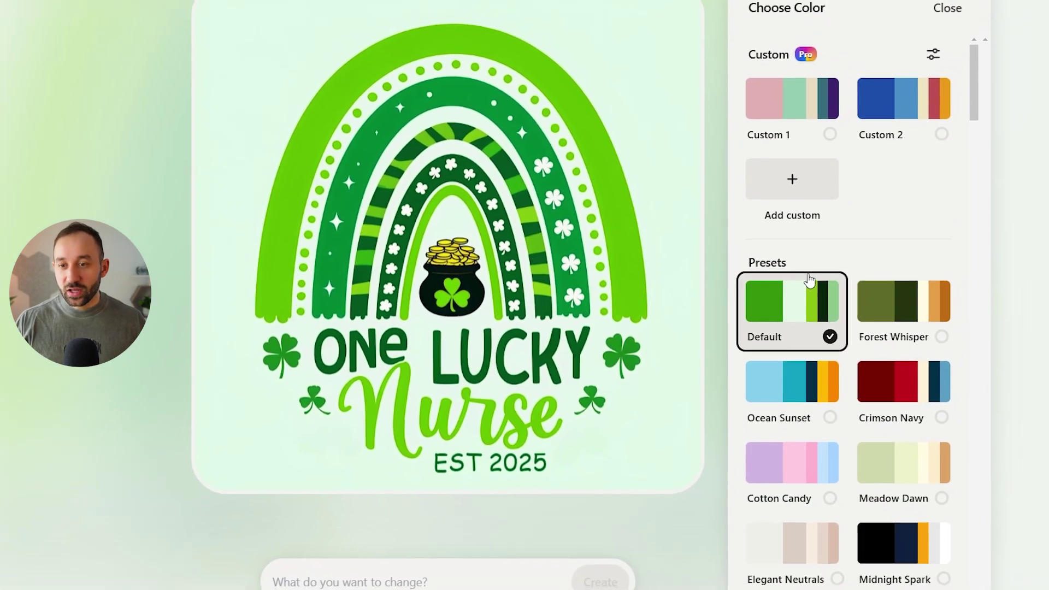
pyautogui.scroll(-3, 847, 303)
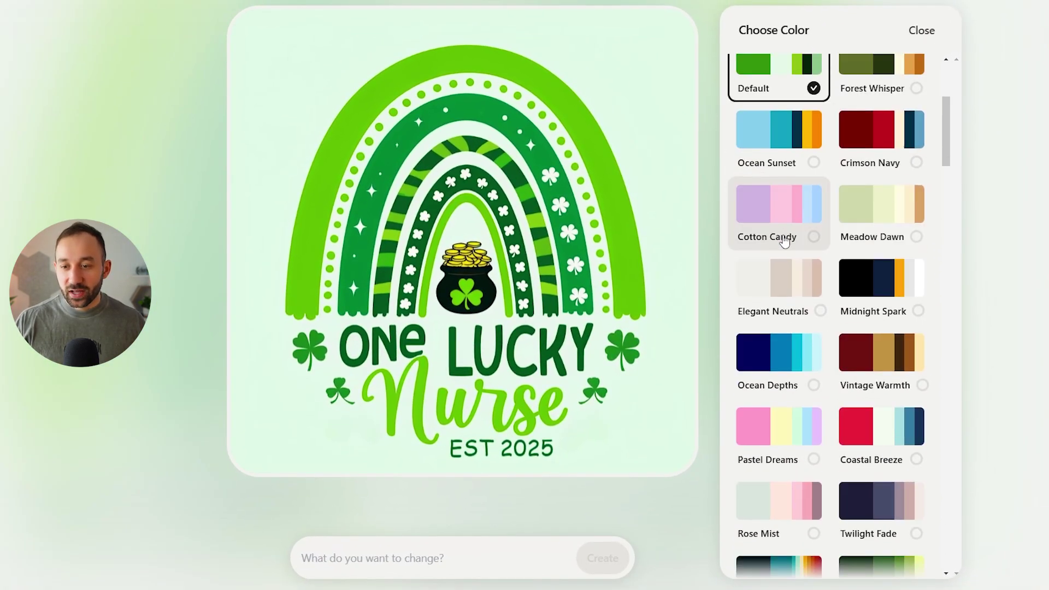
pyautogui.scroll(-4, 781, 273)
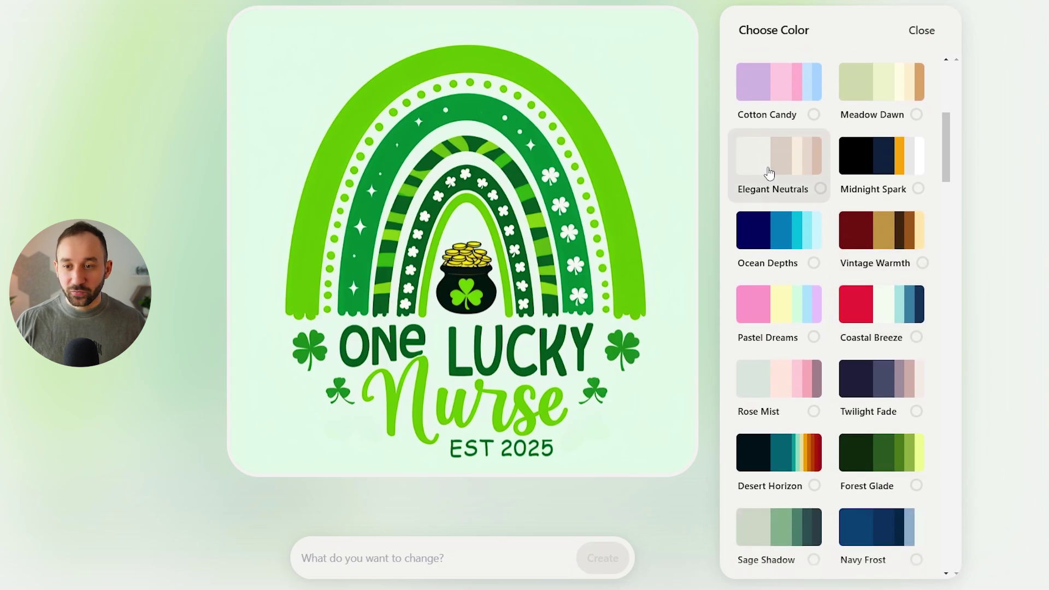
pyautogui.scroll(-4, 794, 203)
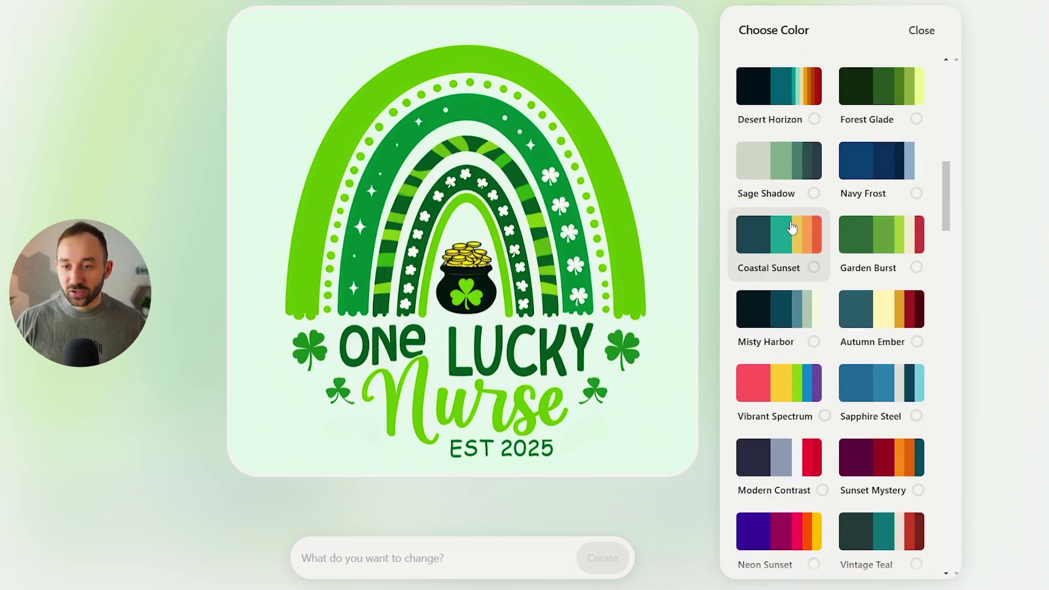
pyautogui.scroll(-5, 776, 257)
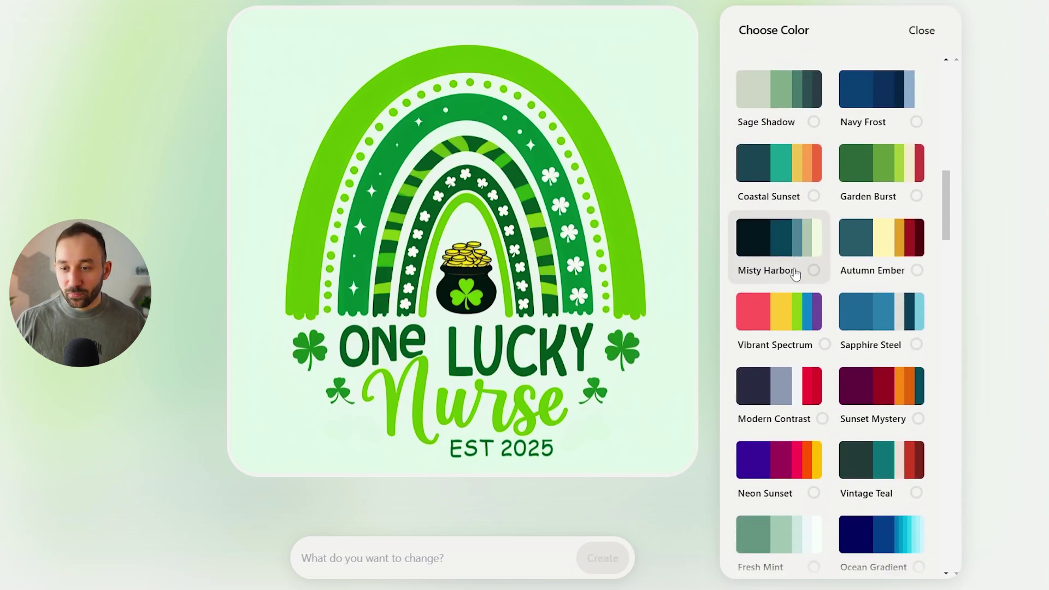
pyautogui.scroll(-9, 799, 273)
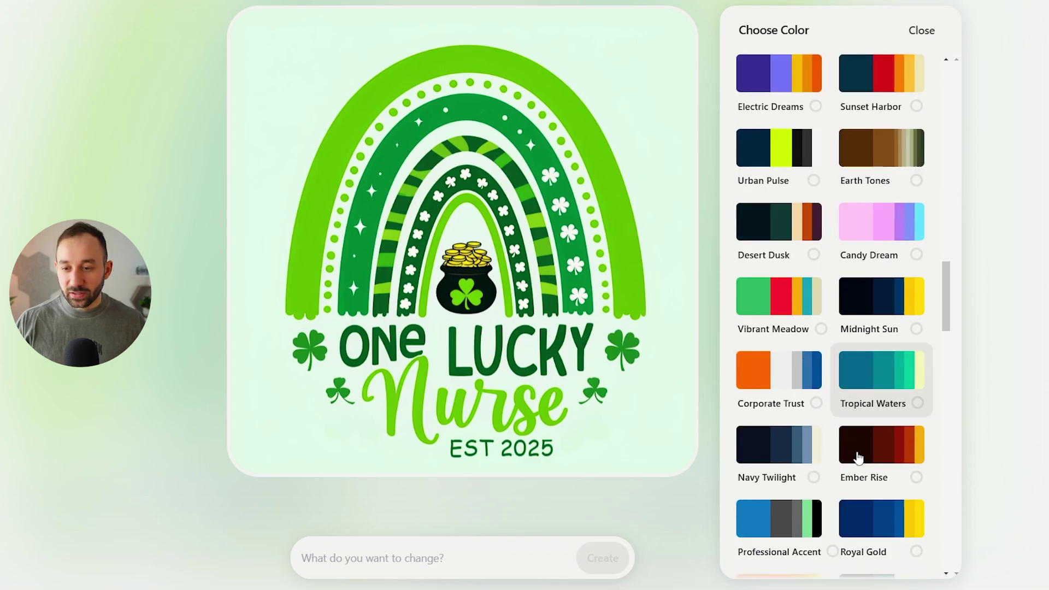
pyautogui.scroll(-18, 866, 462)
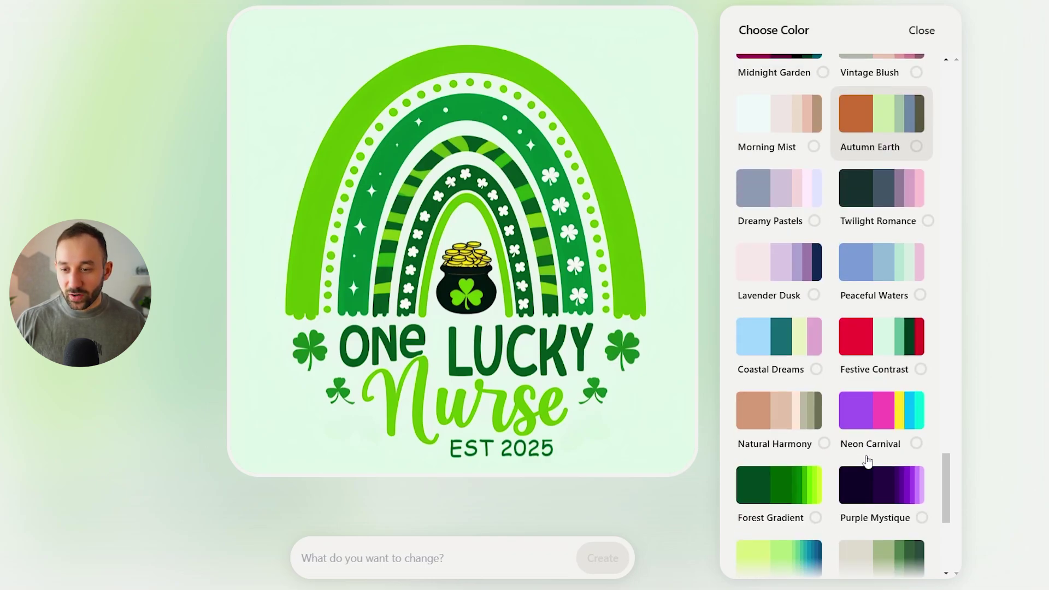
pyautogui.moveTo(947, 490); pyautogui.dragTo(956, 346)
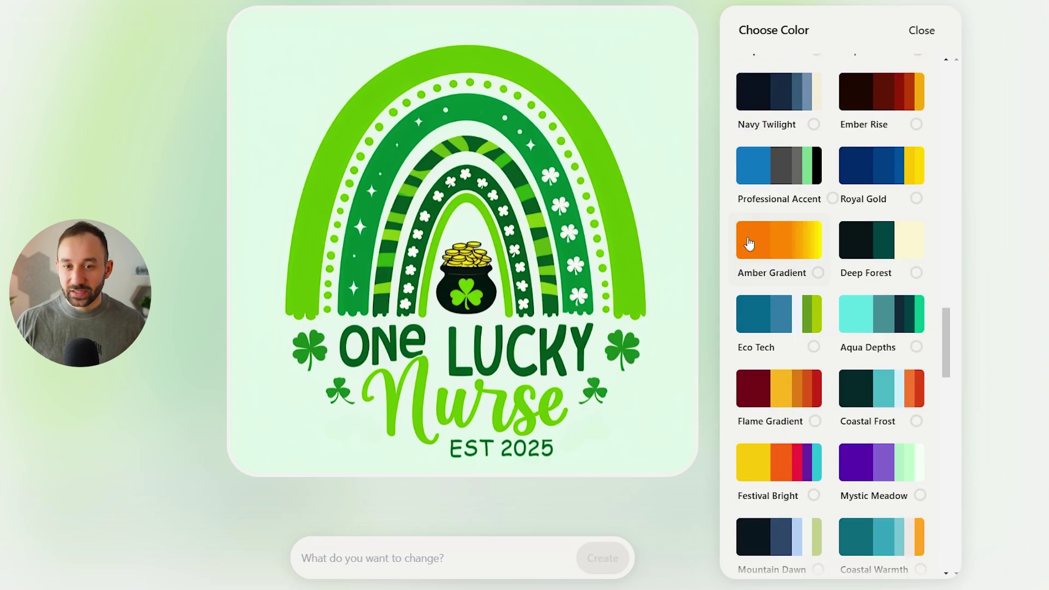
pyautogui.scroll(15, 875, 350)
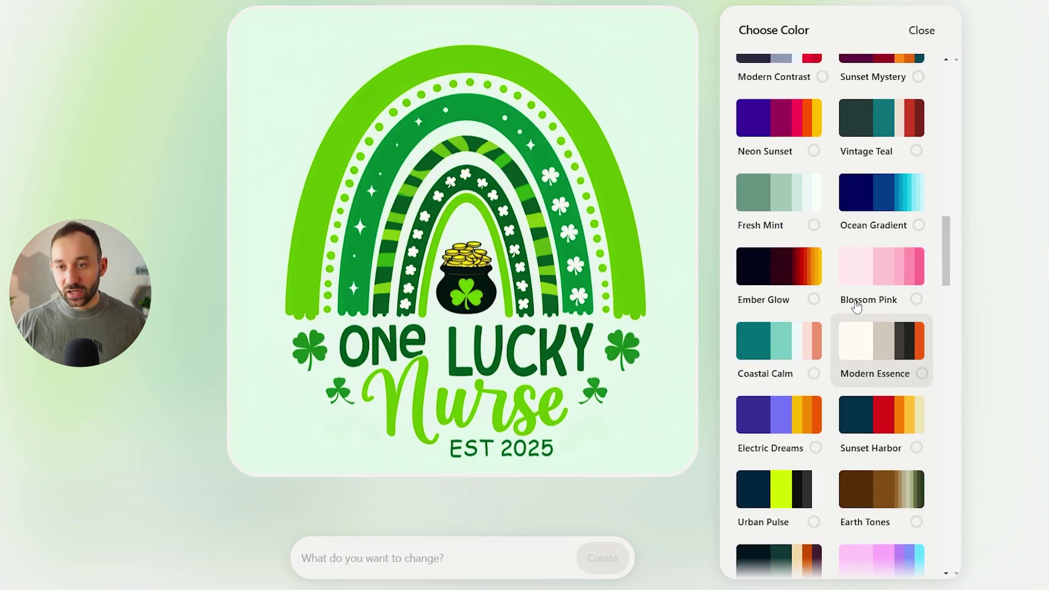
pyautogui.scroll(10, 820, 229)
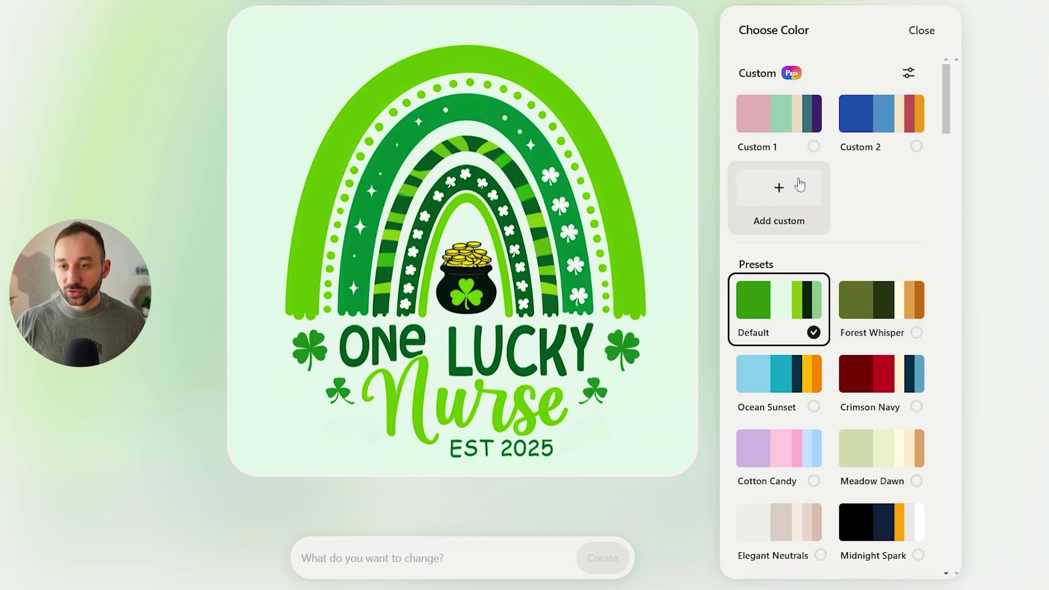
# Change the first color of the Custom 1 palette to D9C0B2 and add a third custom palette beginning with red and pink
pyautogui.click(791, 200)
pyautogui.moveTo(756, 236); pyautogui.dragTo(762, 247)
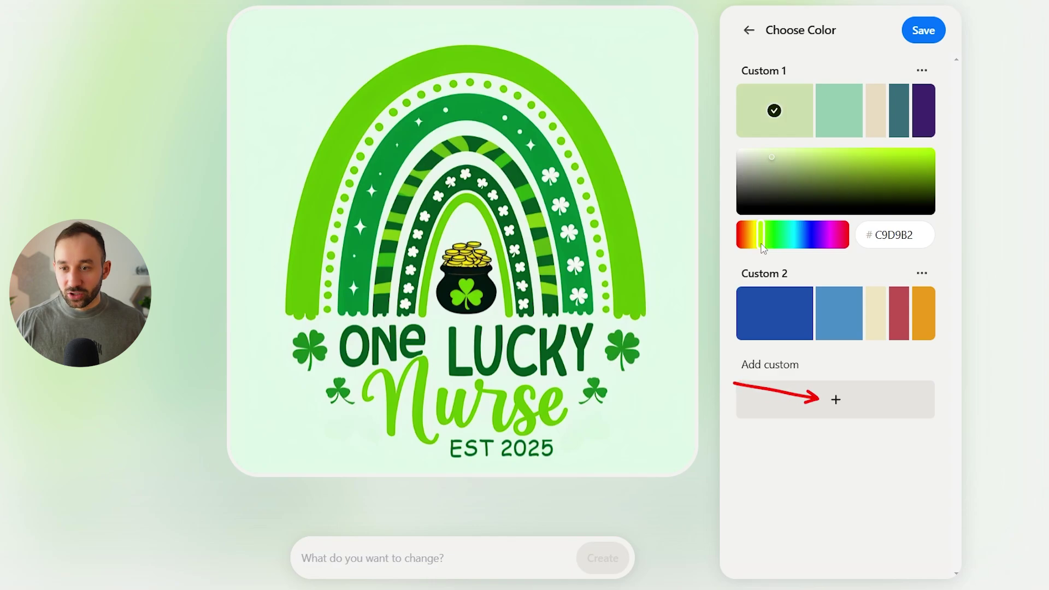
pyautogui.click(799, 403)
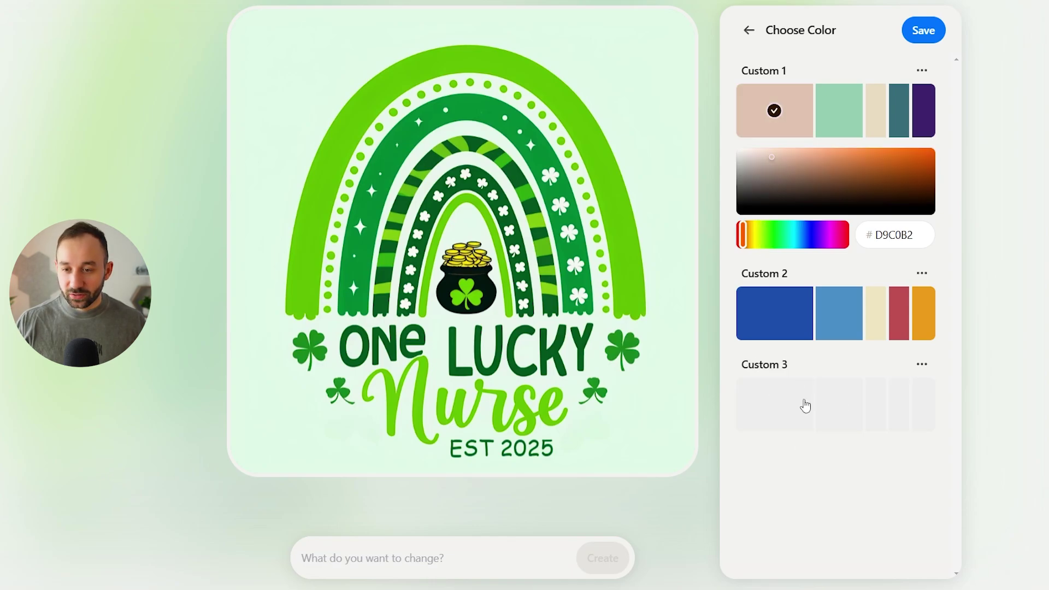
pyautogui.click(776, 400)
pyautogui.moveTo(780, 329); pyautogui.dragTo(824, 335)
pyautogui.click(838, 295)
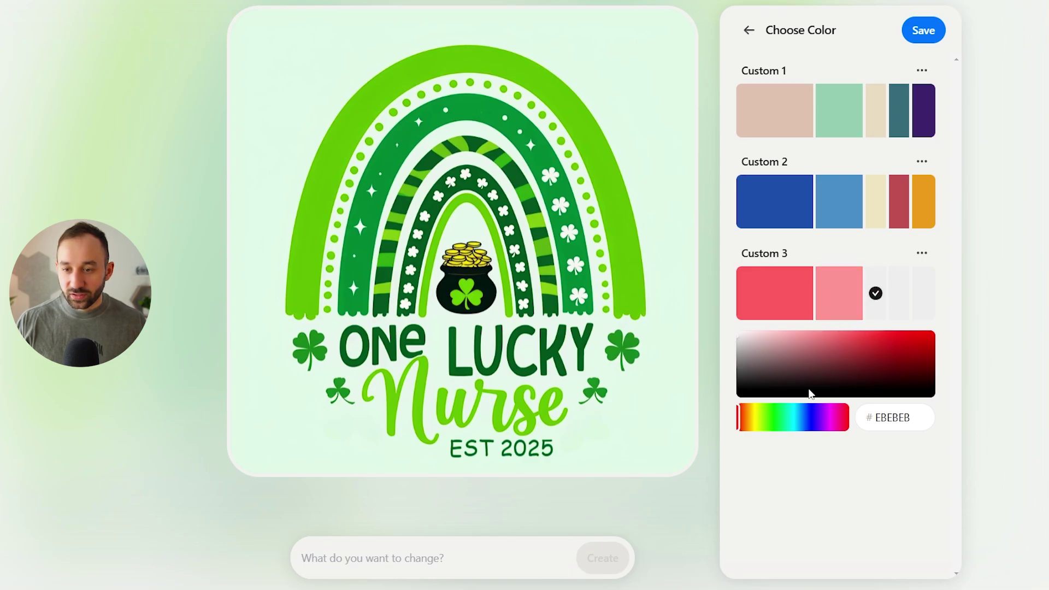
# Fill the remaining three colors of the Custom 3 palette with pale yellow, light blue and violet-blue, and save it
pyautogui.click(754, 417)
pyautogui.click(799, 340)
pyautogui.click(896, 295)
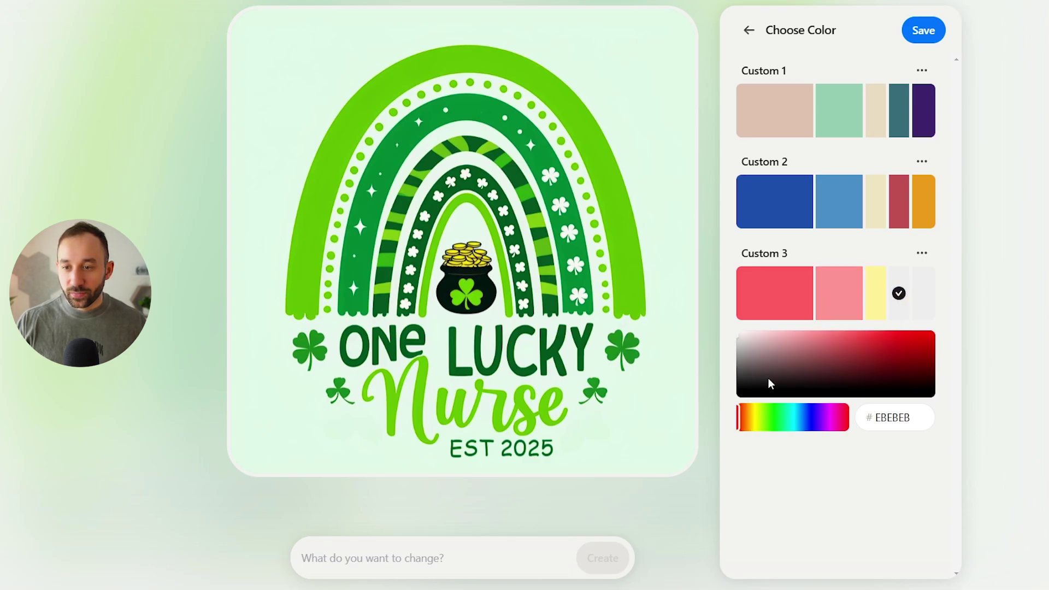
pyautogui.moveTo(797, 419); pyautogui.dragTo(799, 420)
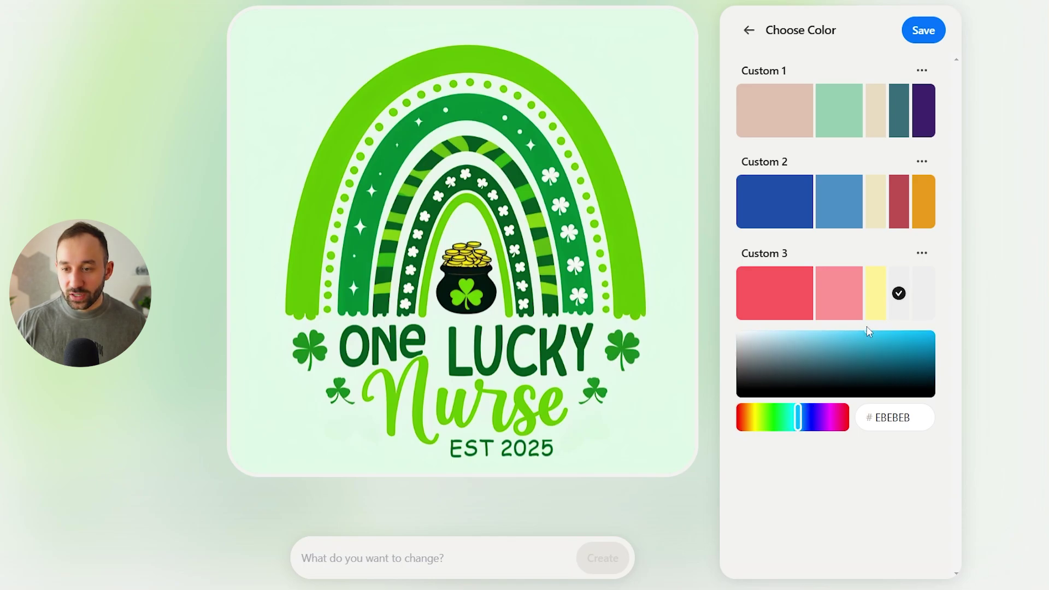
pyautogui.click(868, 332)
pyautogui.click(811, 420)
pyautogui.click(878, 331)
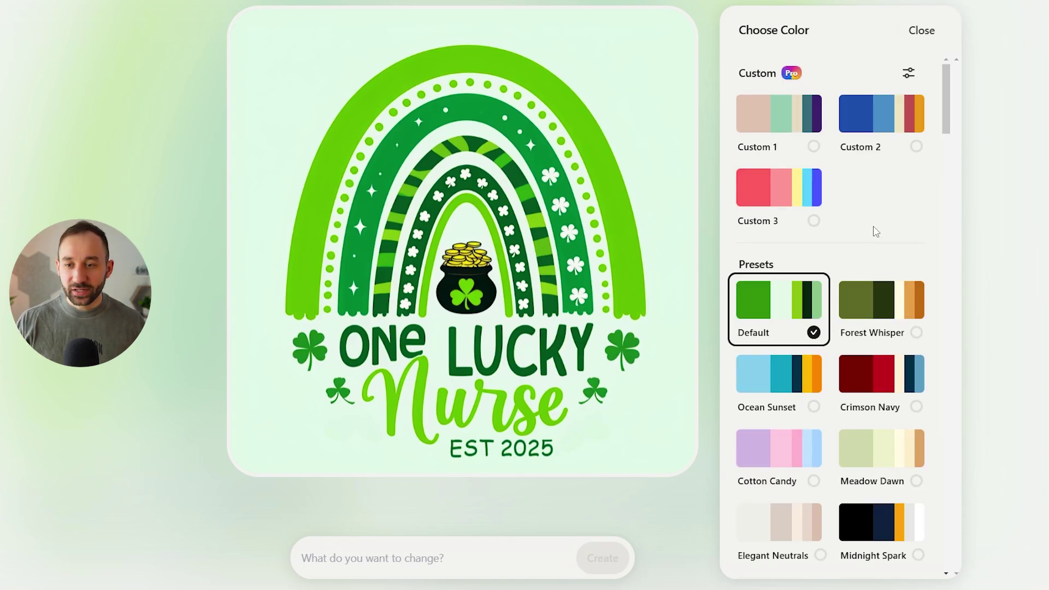
pyautogui.scroll(-5, 876, 232)
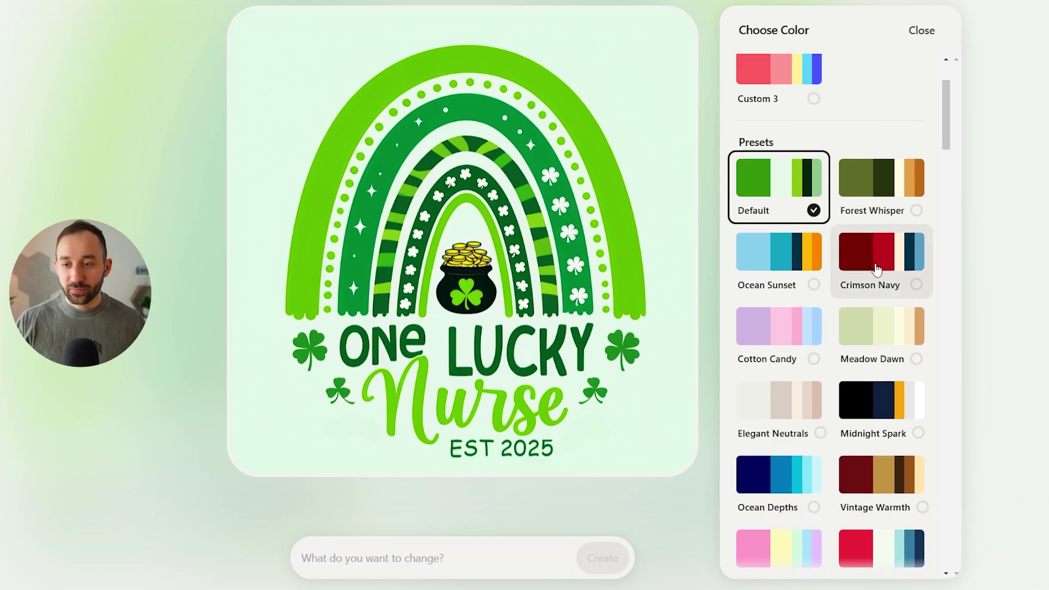
pyautogui.scroll(-4, 801, 190)
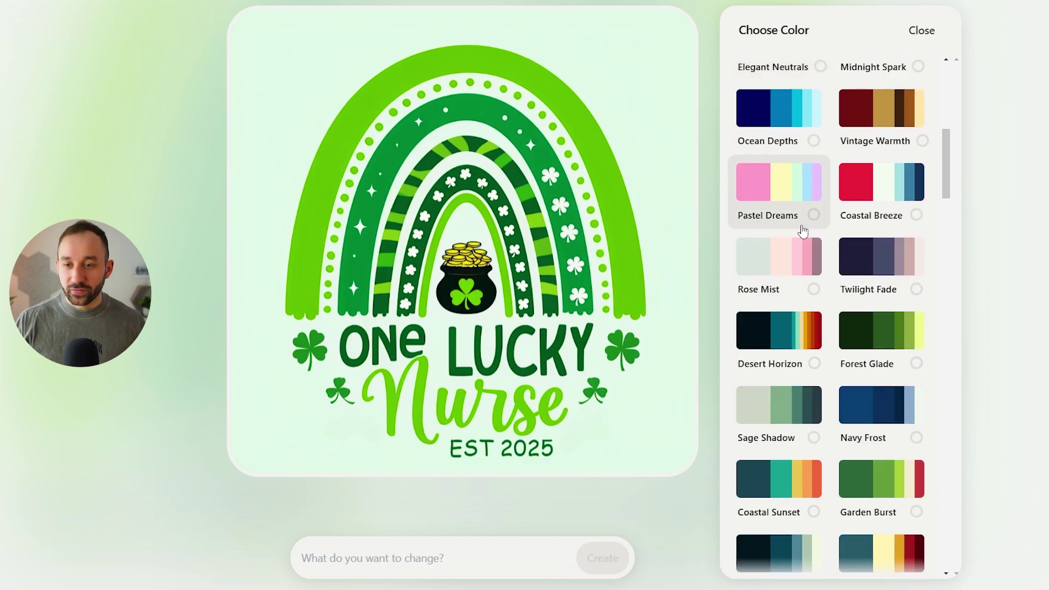
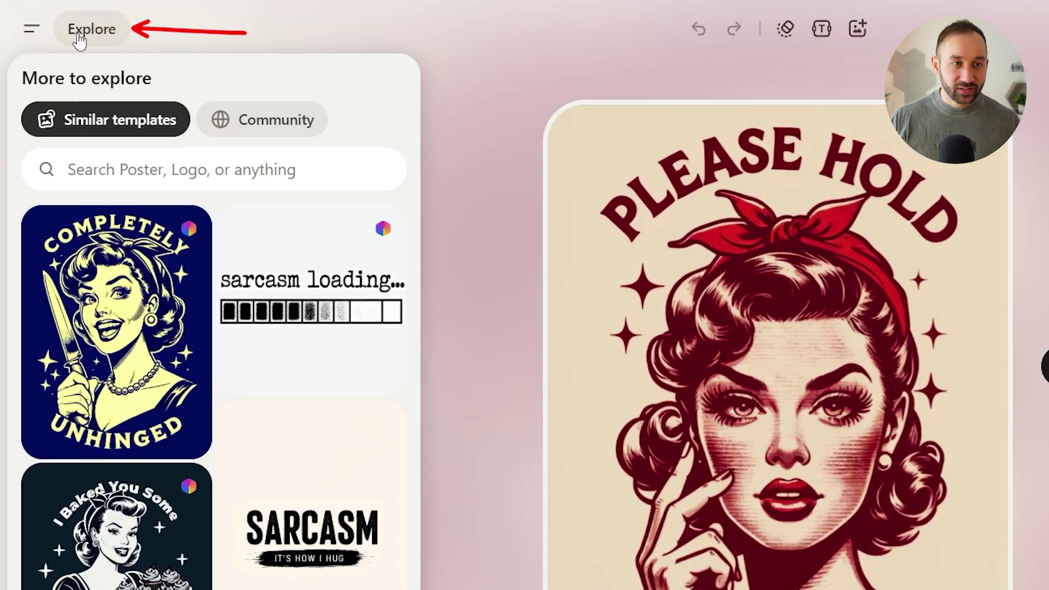
# Browse the templates similar to the "Please Hold Sarcasm Loading" design for related T-shirt ideas
pyautogui.click(95, 46)
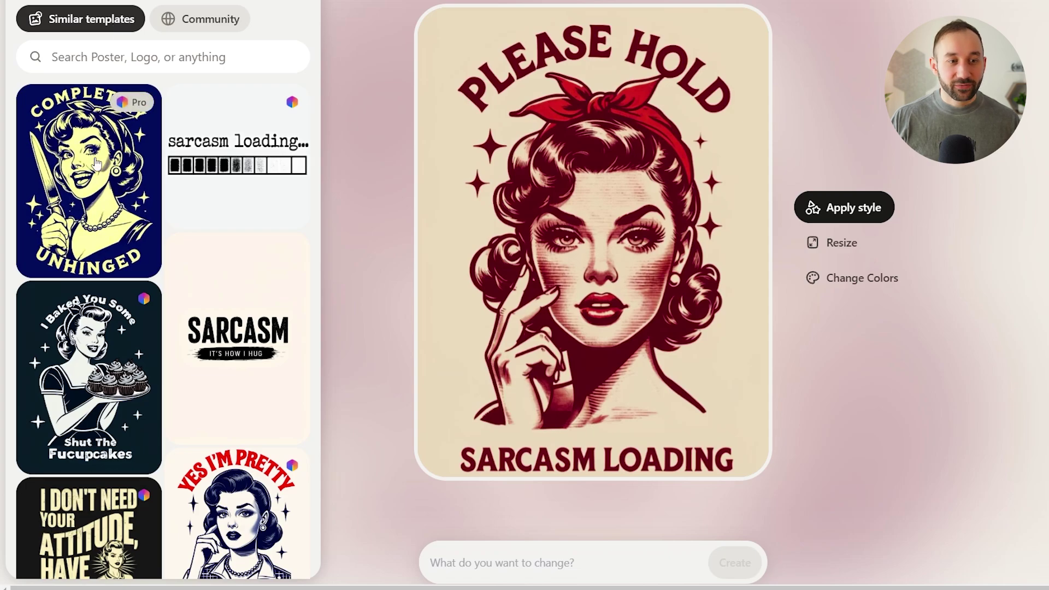
pyautogui.scroll(-1, 100, 120)
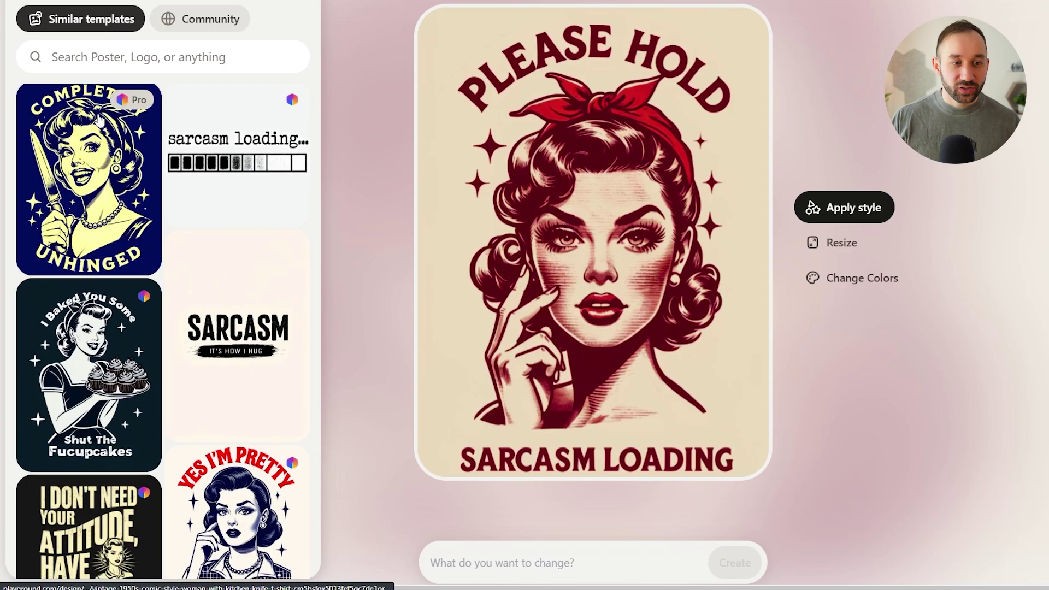
pyautogui.scroll(-2, 99, 120)
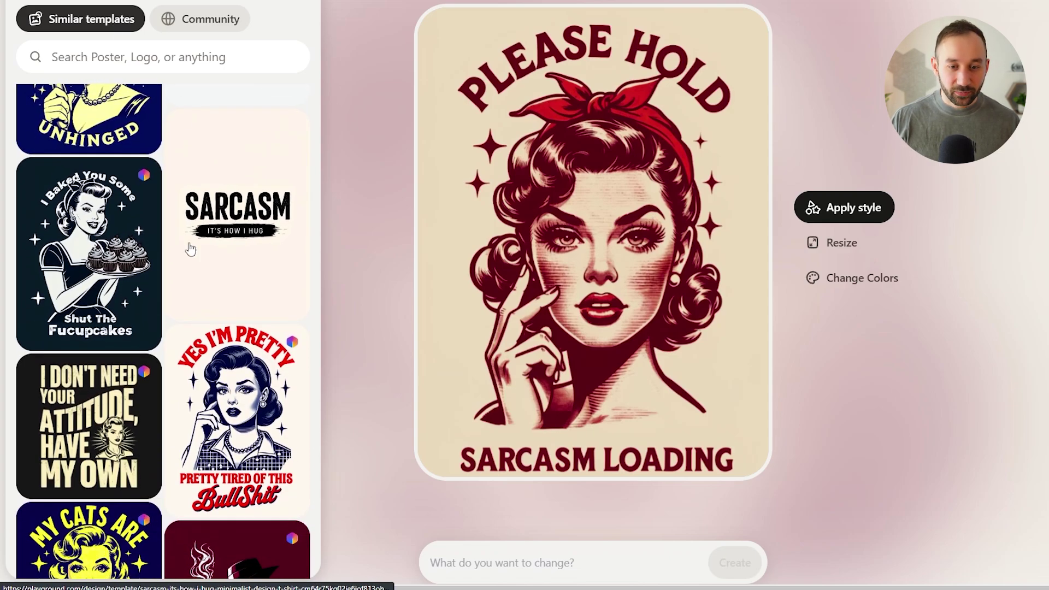
pyautogui.scroll(-5, 136, 188)
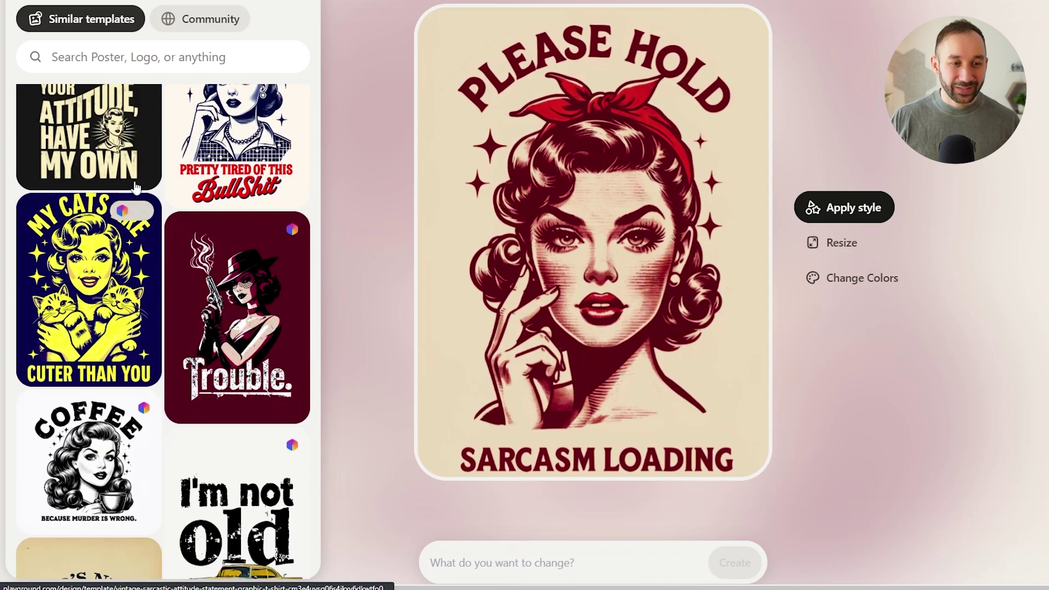
pyautogui.scroll(-2, 108, 210)
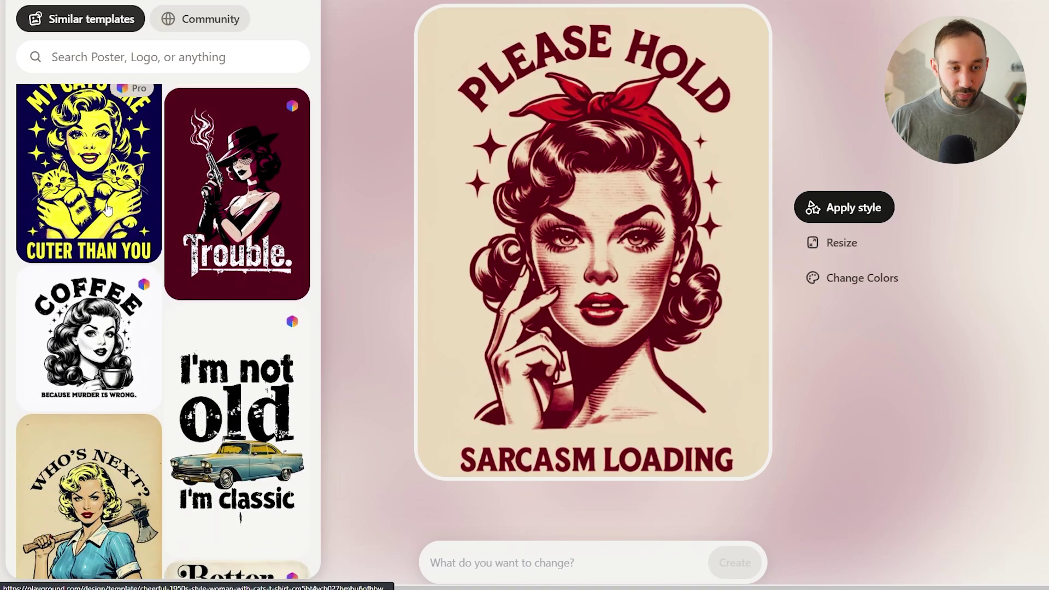
pyautogui.scroll(-3, 107, 211)
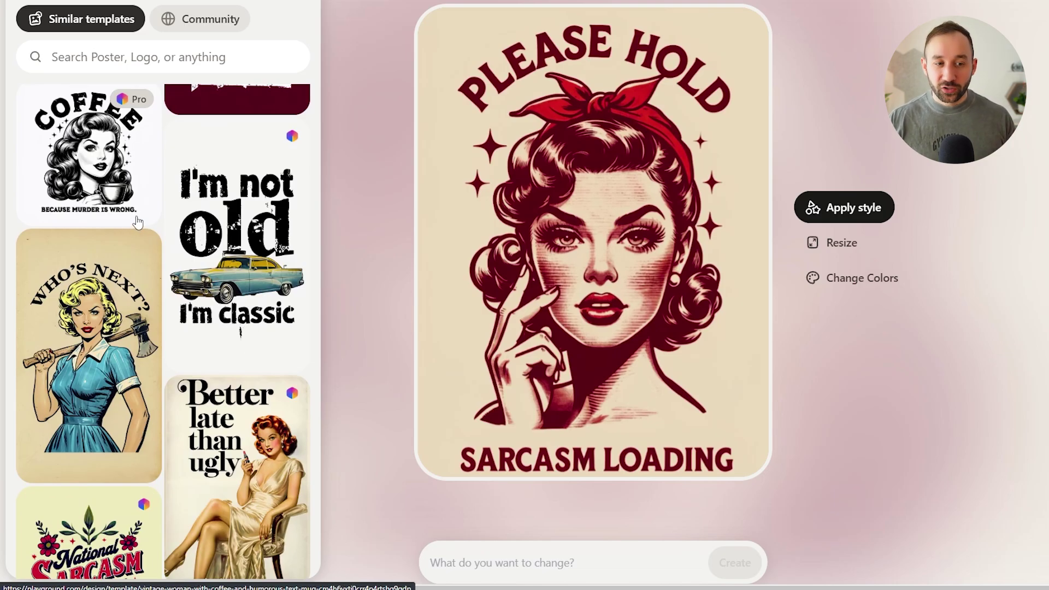
pyautogui.scroll(-10, 137, 221)
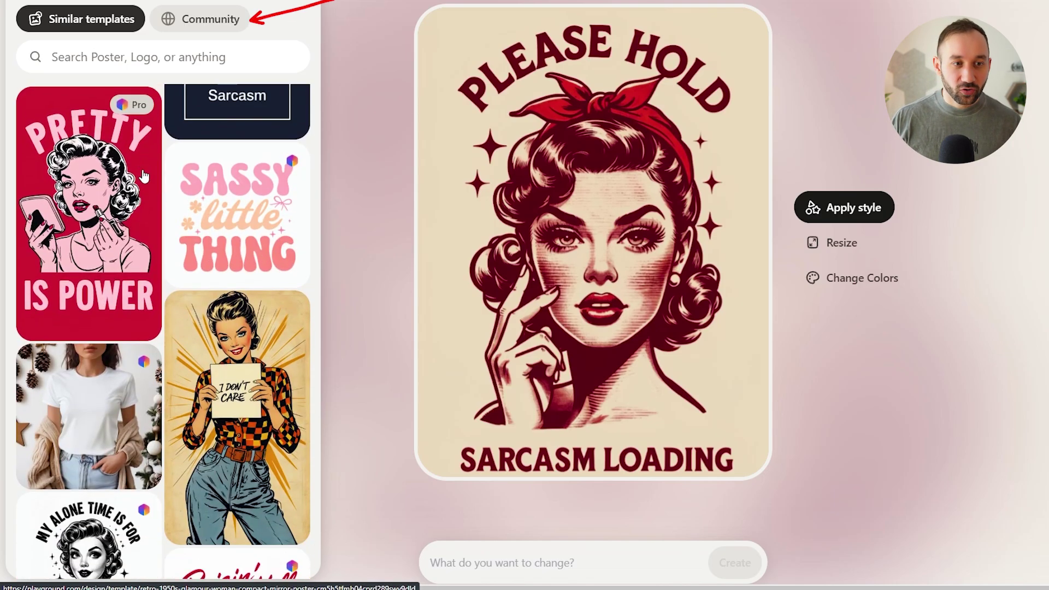
# Examine the community's variations of the "Please Hold Sarcasm Loading" design, then return to the similar templates
pyautogui.click(210, 19)
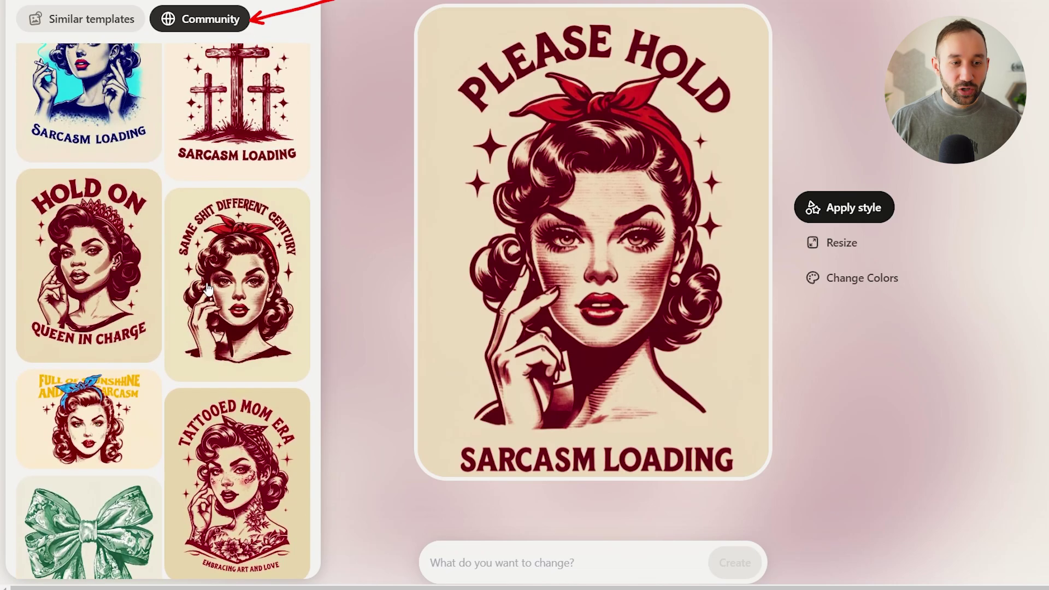
pyautogui.scroll(10, 208, 288)
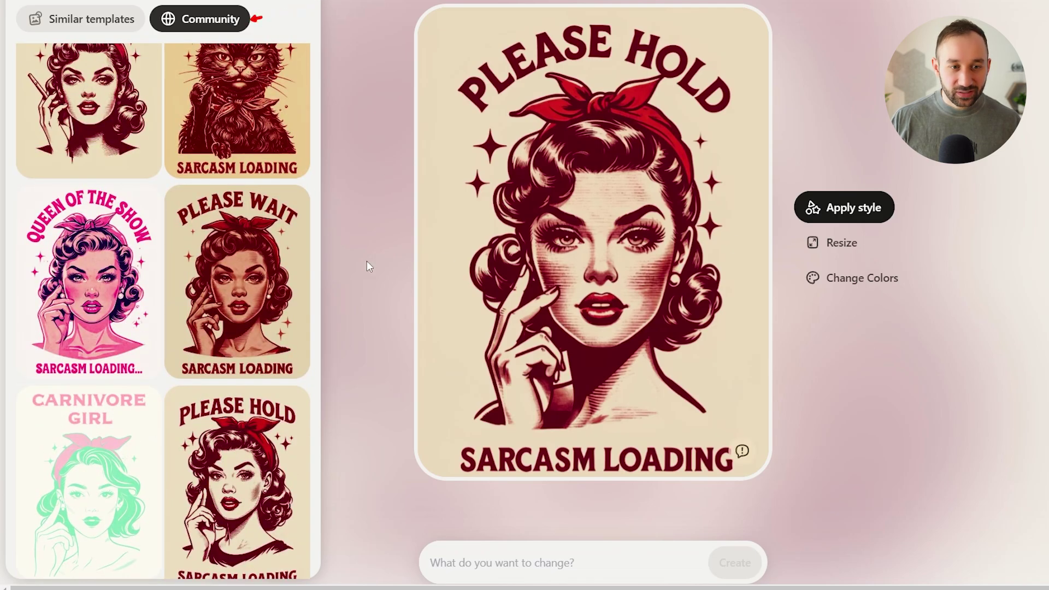
pyautogui.scroll(3, 213, 246)
pyautogui.scroll(3, 272, 304)
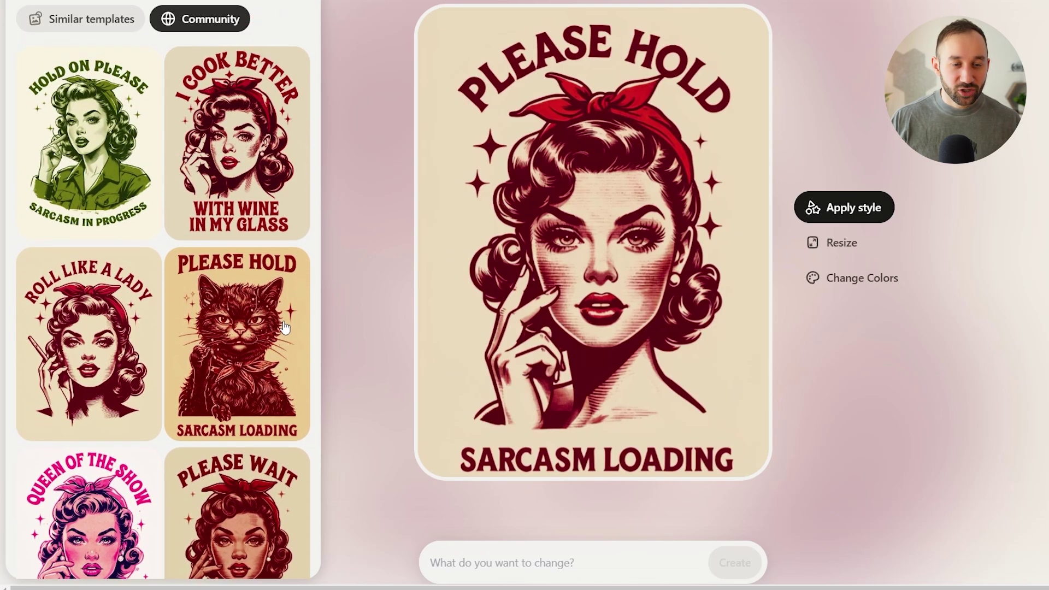
pyautogui.scroll(-1, 285, 374)
pyautogui.scroll(-12, 232, 356)
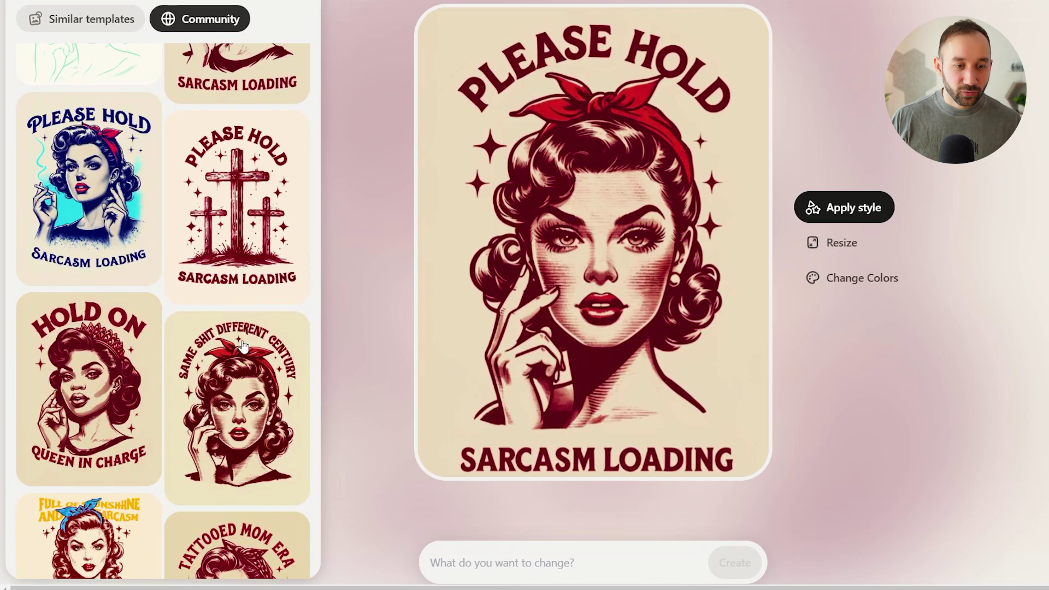
pyautogui.scroll(-8, 243, 345)
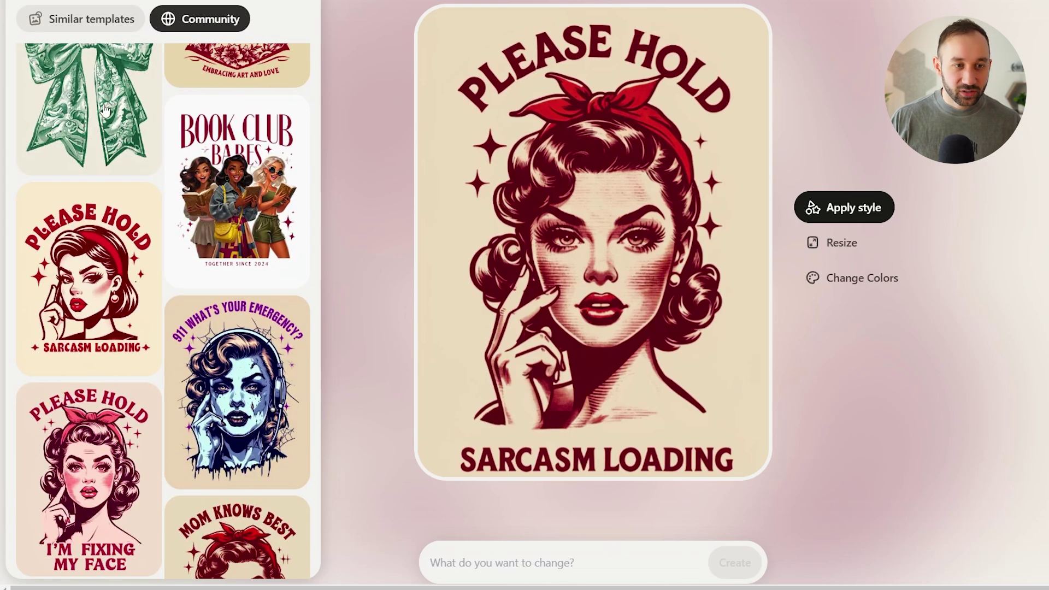
pyautogui.click(113, 21)
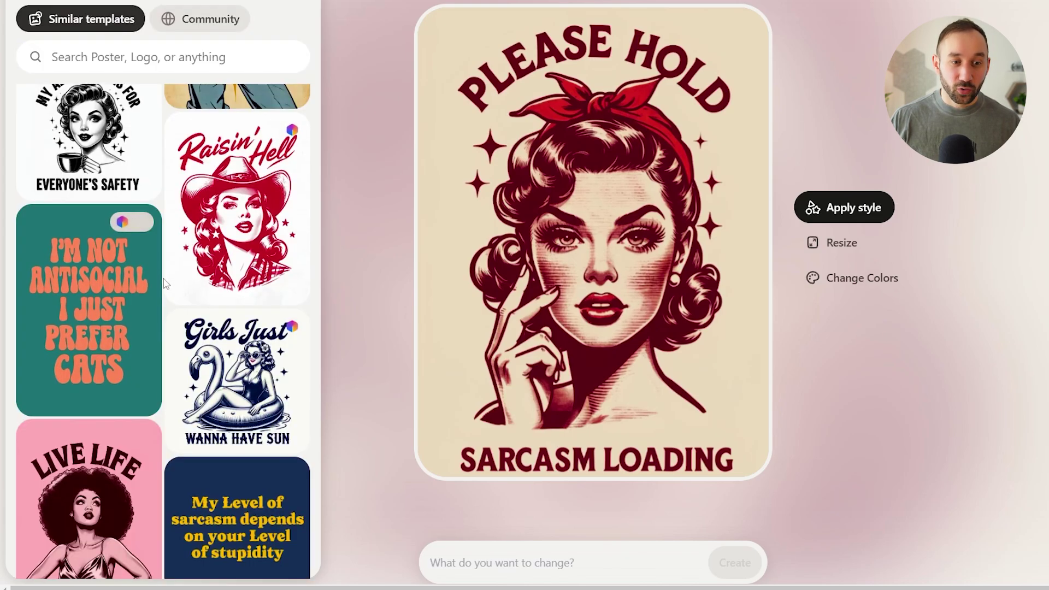
# Generate a variation with the text changed to "Hold on let me overthink this" and a wine glass added to the woman's hand
pyautogui.scroll(-8, 150, 159)
pyautogui.scroll(-3, 151, 158)
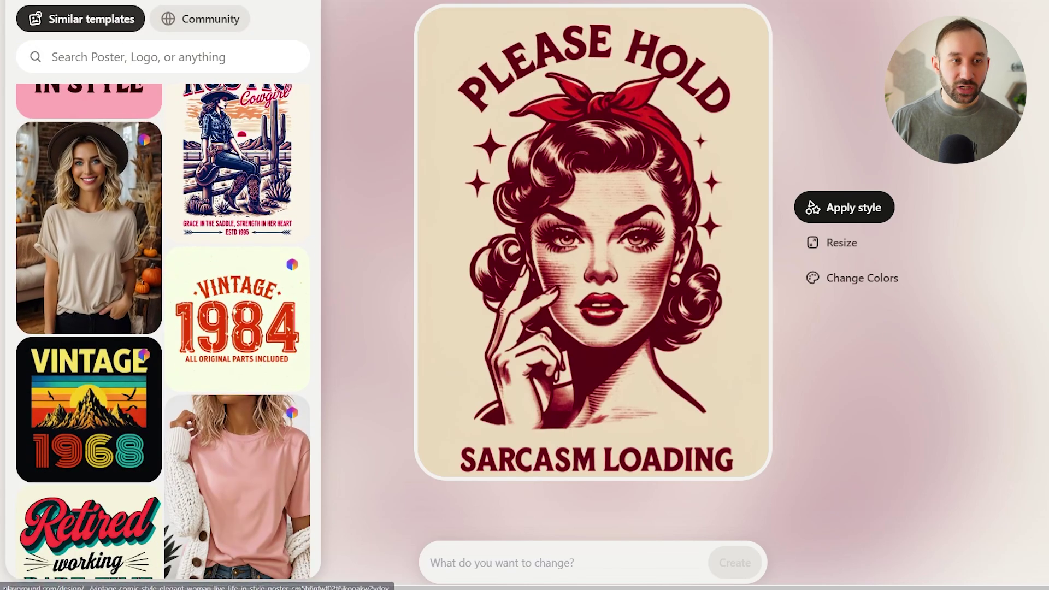
pyautogui.click(580, 563)
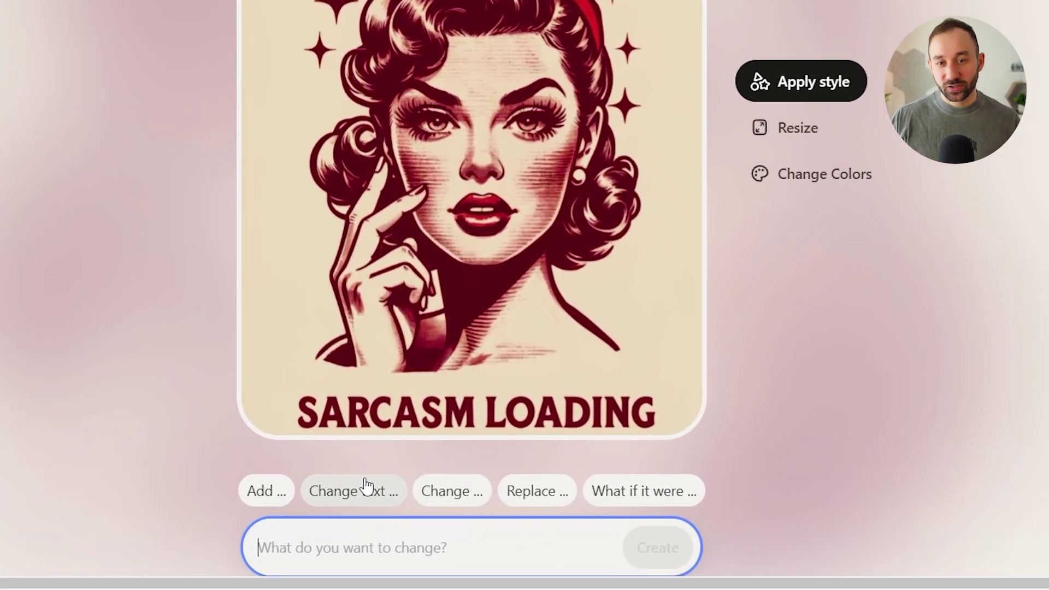
pyautogui.click(365, 502)
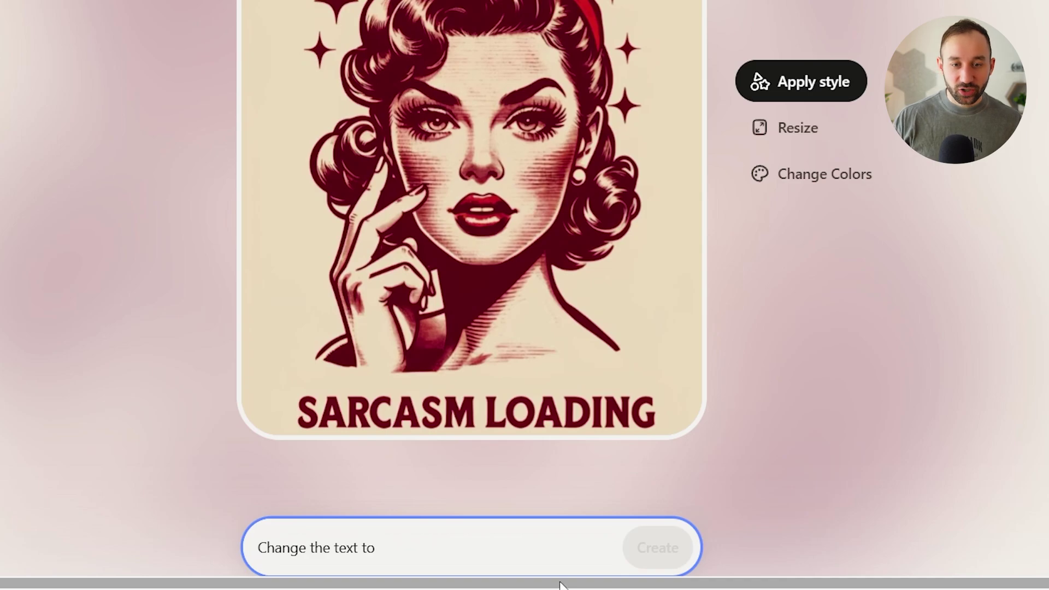
pyautogui.write('"Hold on let me overthink thi')
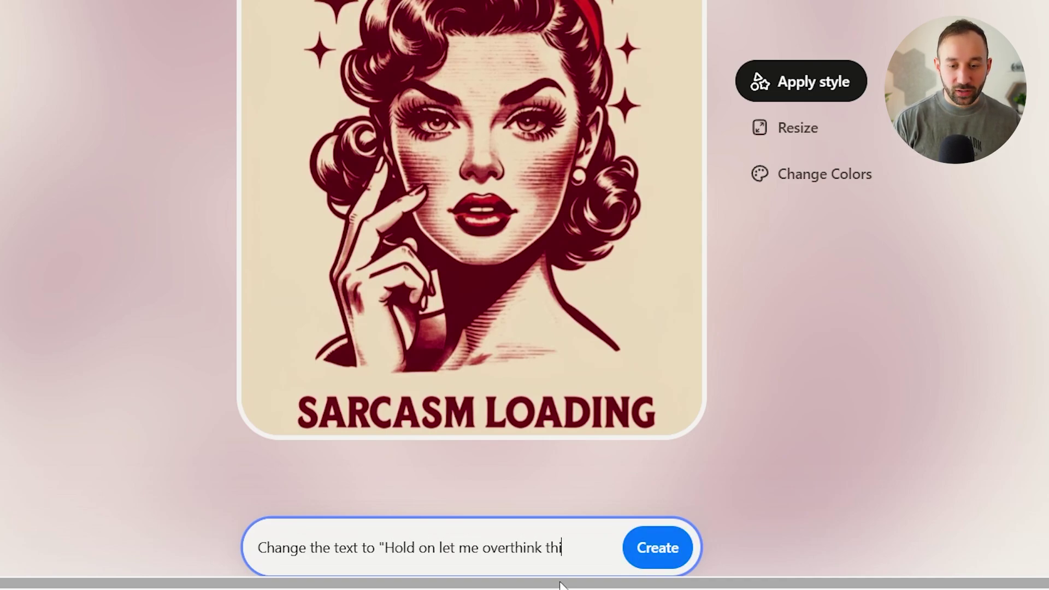
pyautogui.write('s", Add a wine glass')
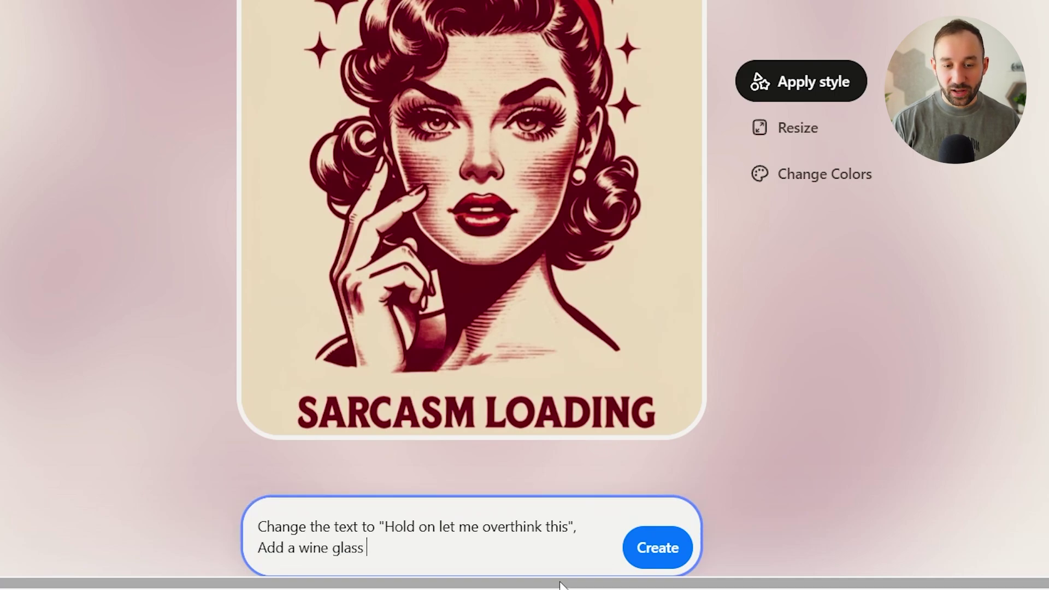
pyautogui.write(" to the woman's hand")
pyautogui.click(661, 538)
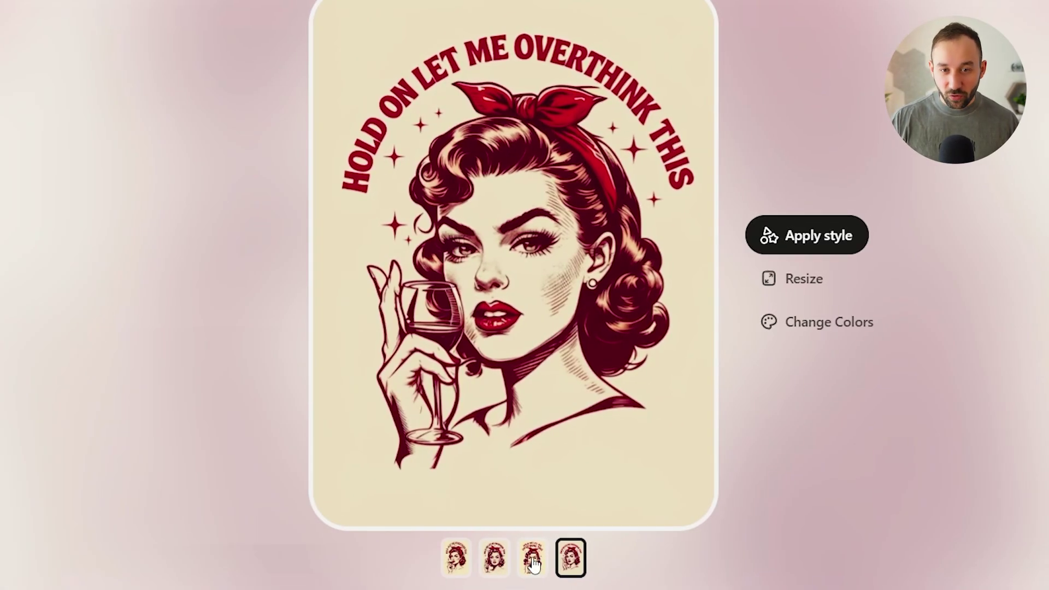
# Compare the four generated wine-glass variations for lettering and illustration quality, ending on the fourth variation
pyautogui.click(533, 565)
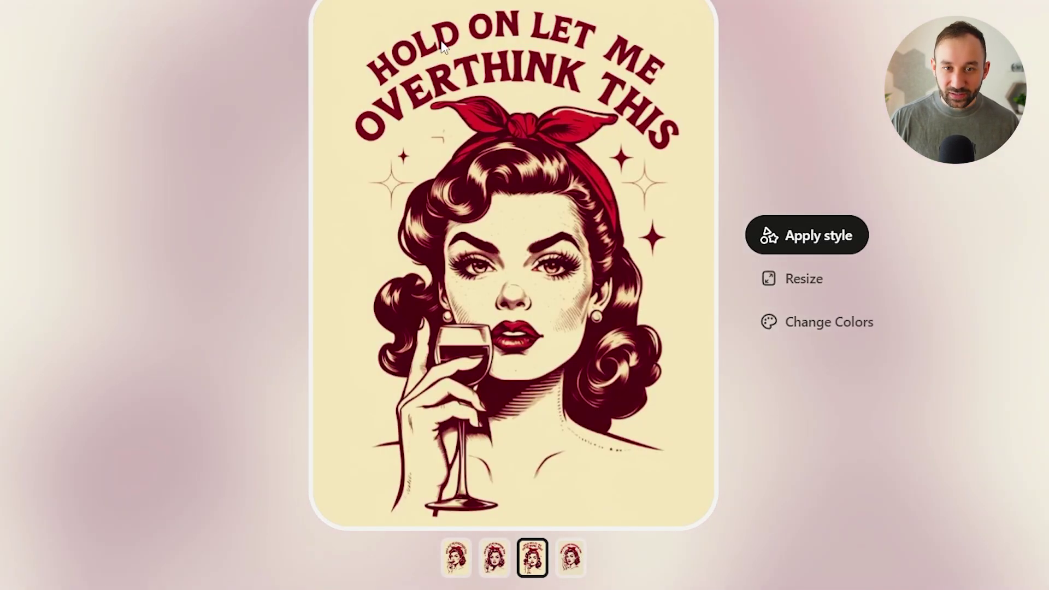
pyautogui.click(494, 557)
pyautogui.click(533, 558)
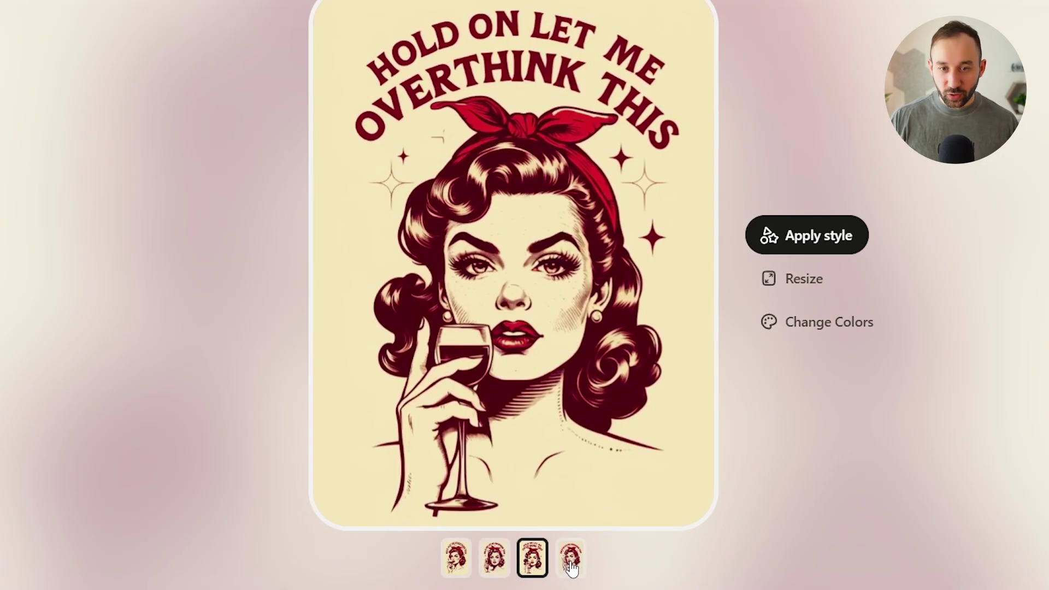
pyautogui.click(494, 560)
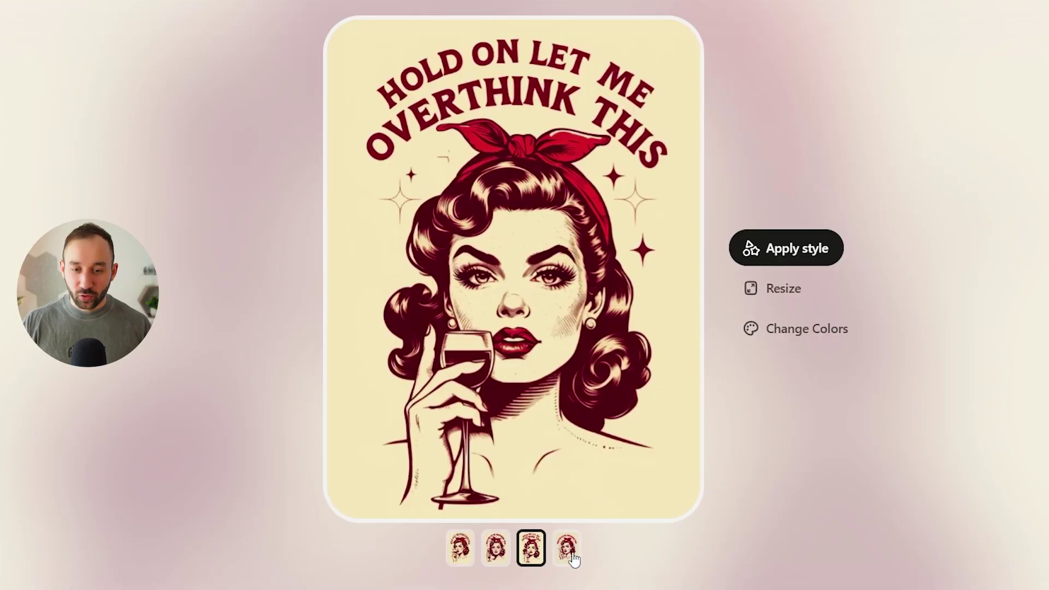
pyautogui.click(572, 555)
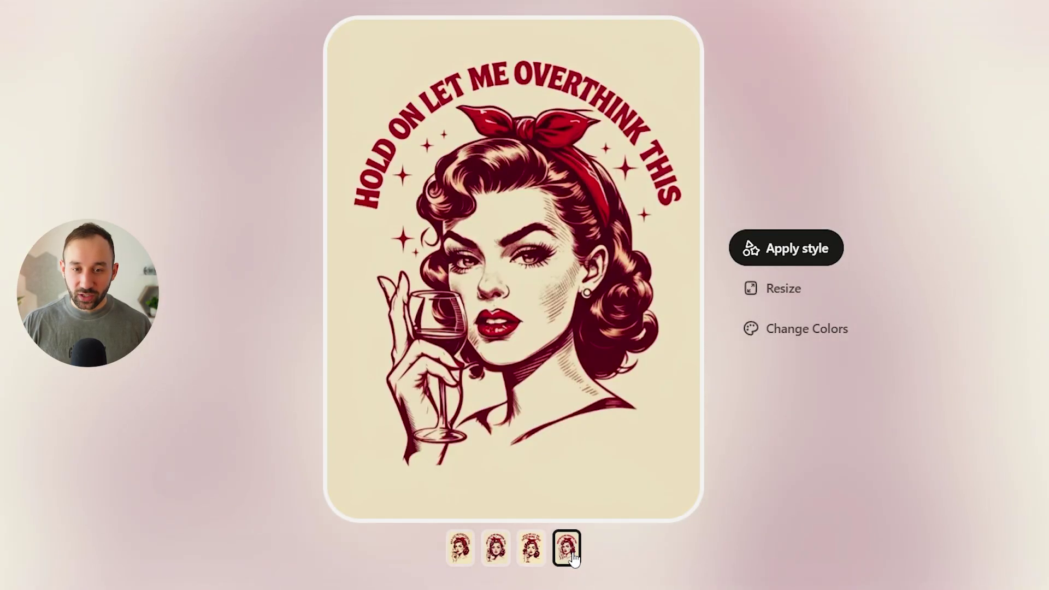
pyautogui.click(495, 554)
pyautogui.click(458, 558)
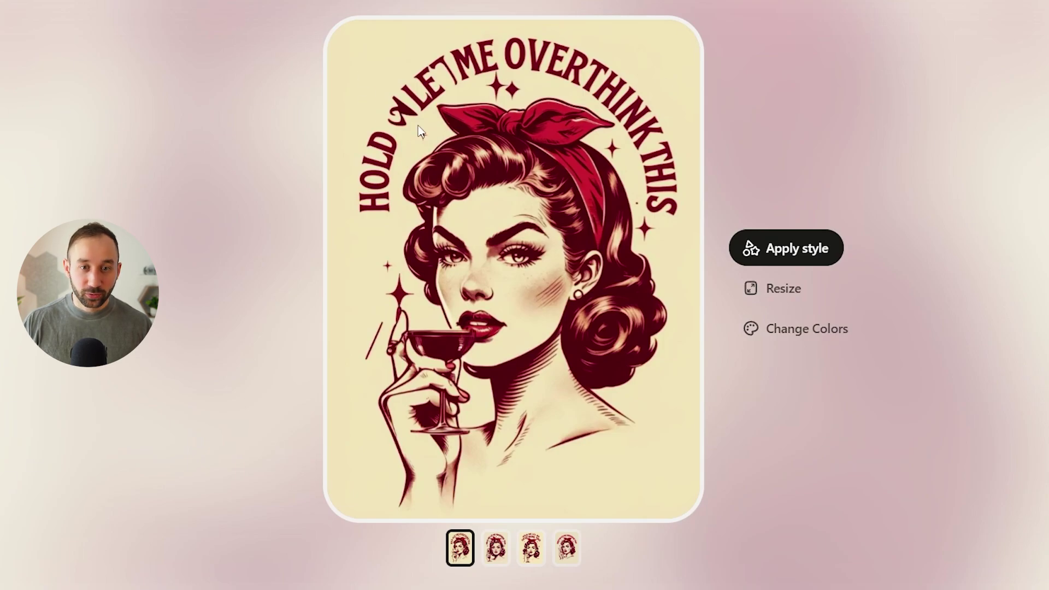
pyautogui.click(507, 547)
pyautogui.click(531, 557)
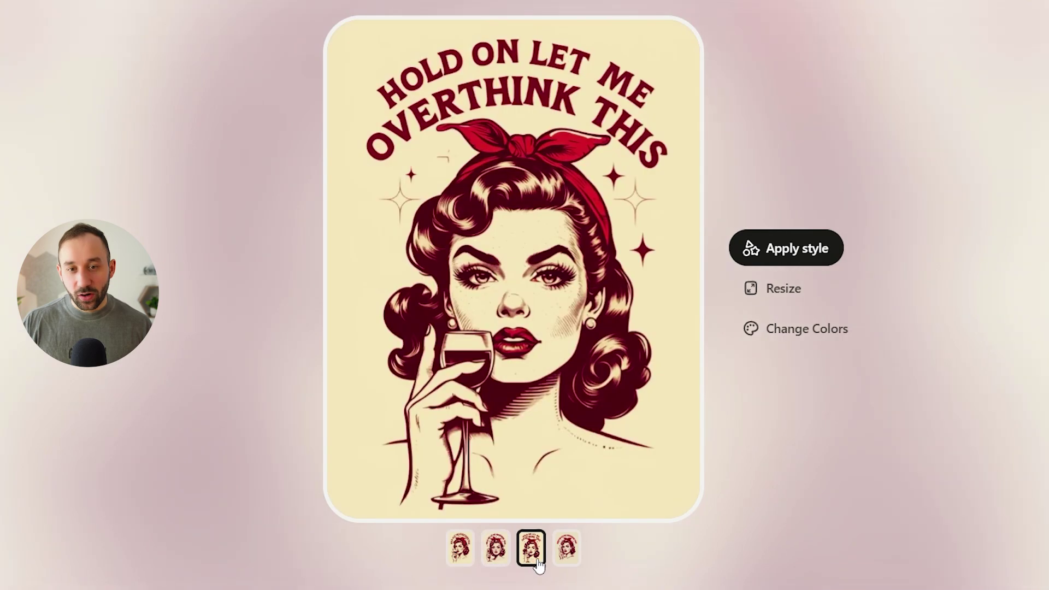
pyautogui.click(567, 550)
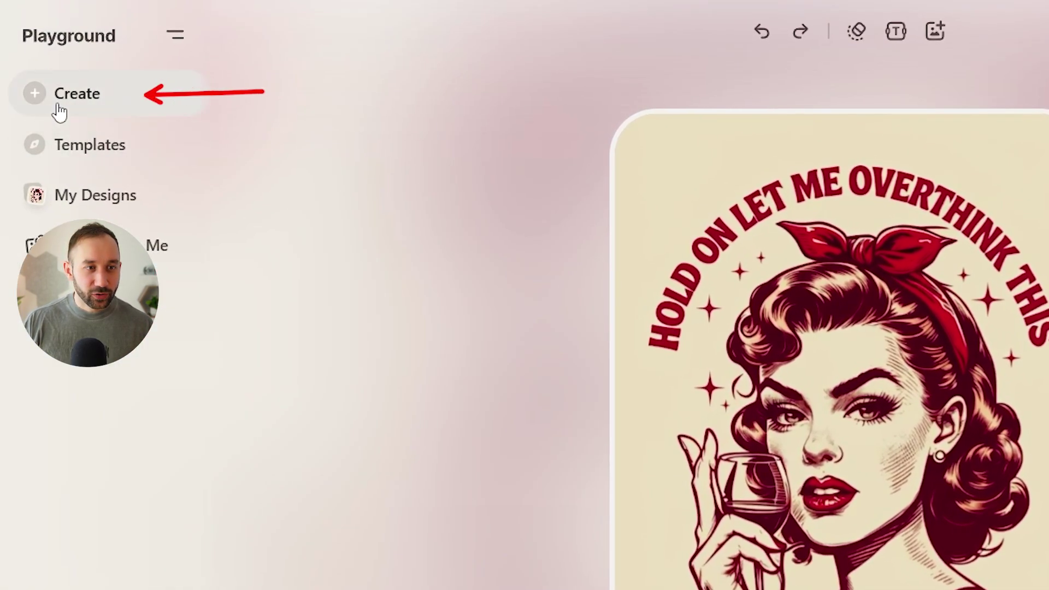
# Open the Mug category among the design types and browse its trending templates
pyautogui.click(94, 105)
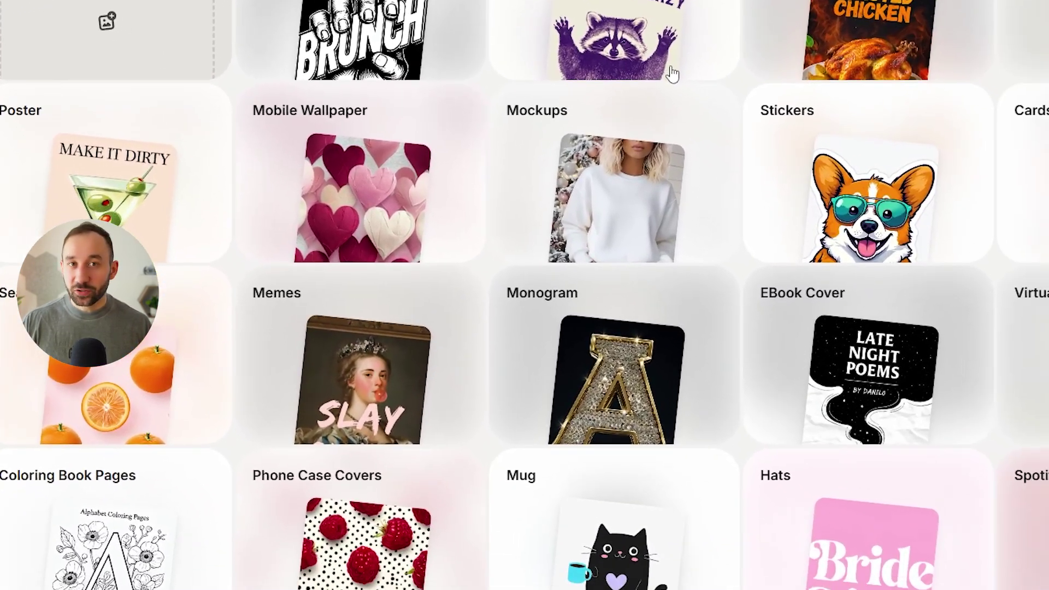
pyautogui.scroll(-3, 932, 297)
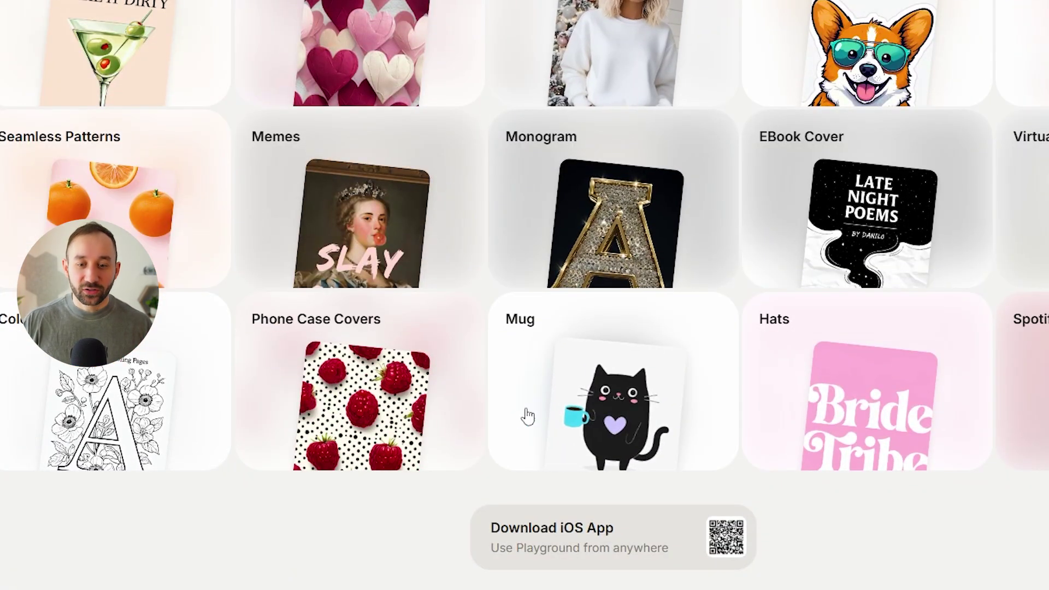
pyautogui.click(635, 428)
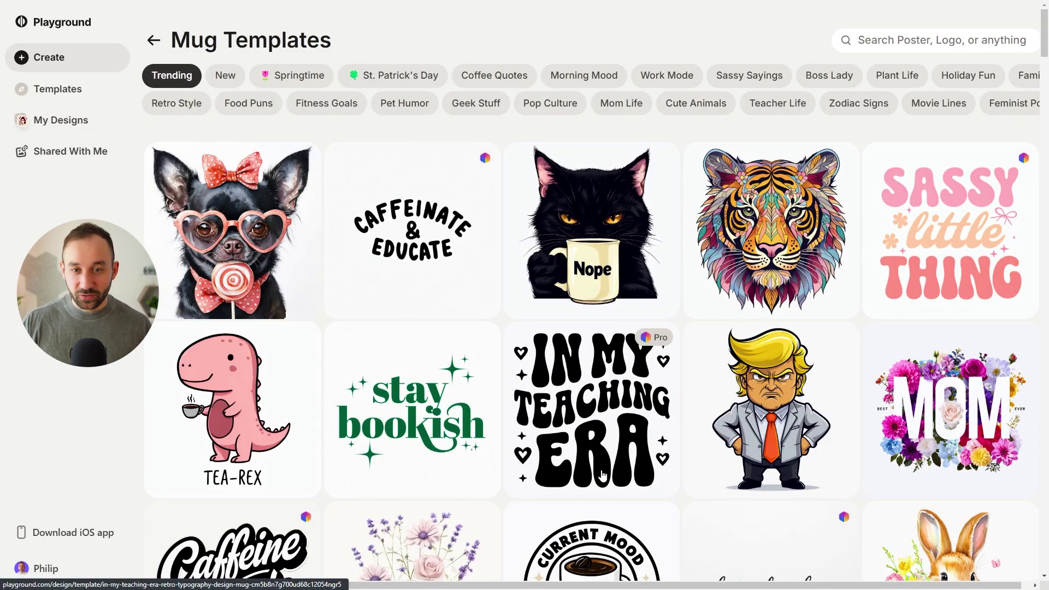
pyautogui.scroll(-3, 423, 218)
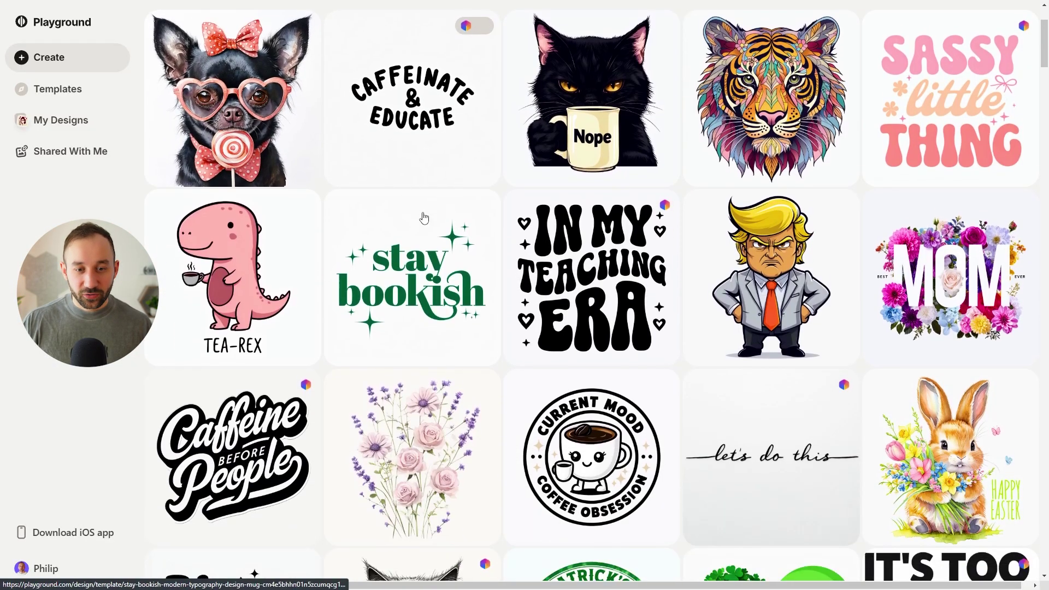
pyautogui.scroll(-15, 424, 217)
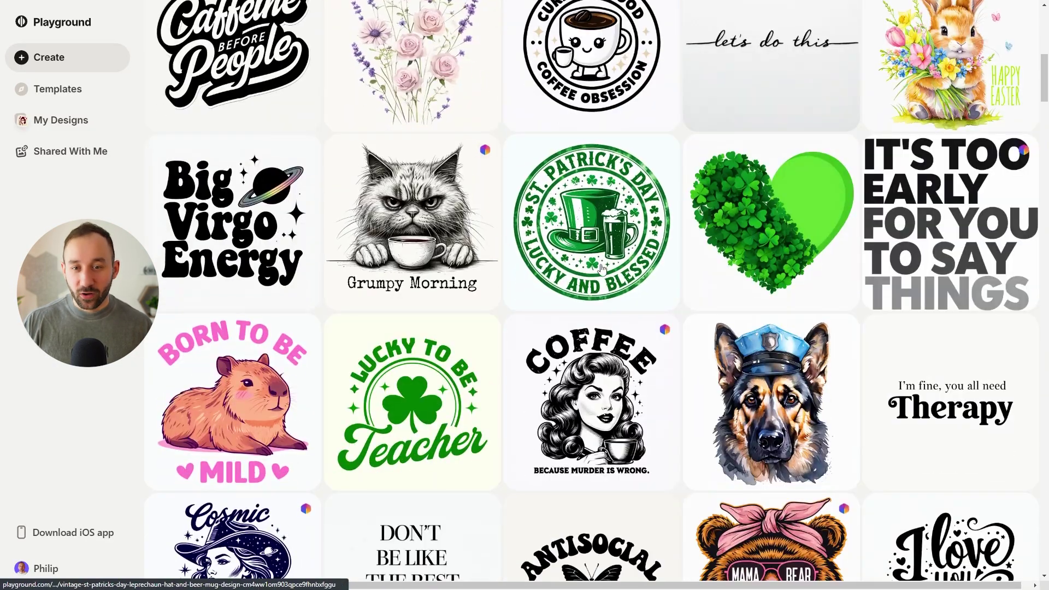
pyautogui.scroll(-7, 603, 270)
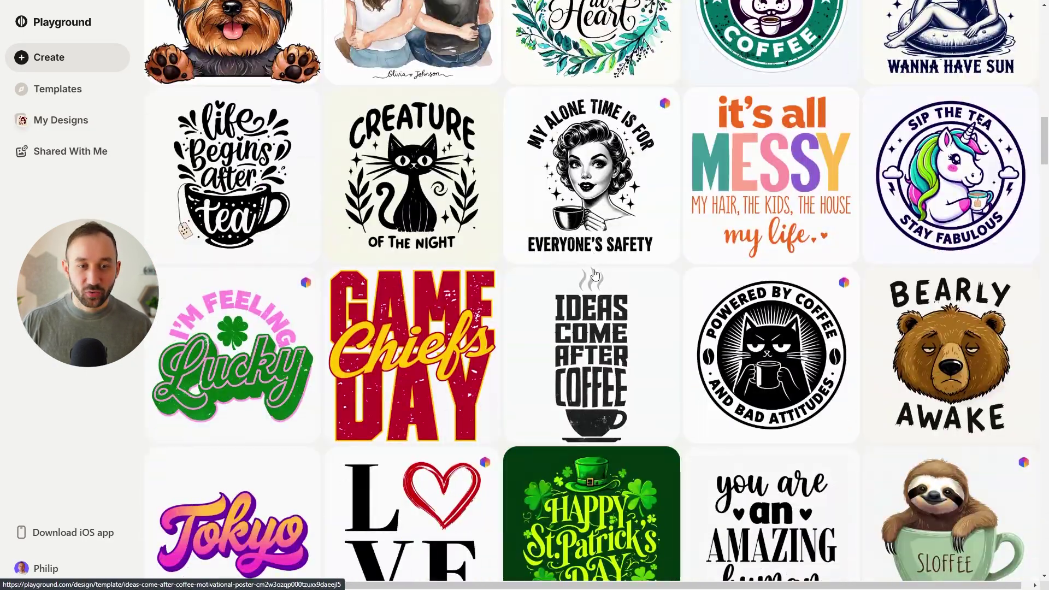
pyautogui.scroll(-10, 596, 272)
pyautogui.scroll(-10, 592, 273)
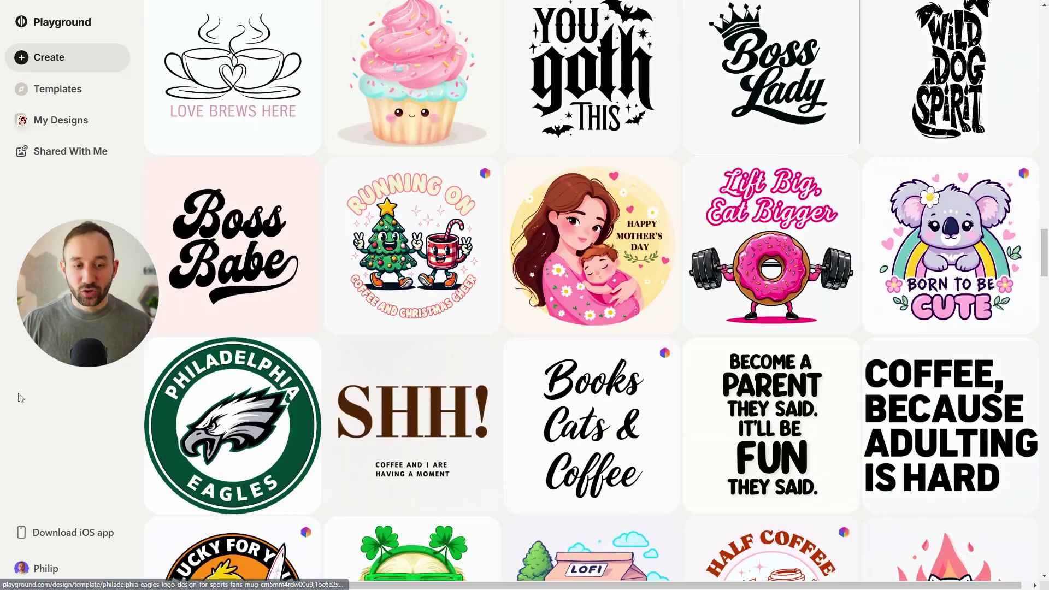
# Filter the mug templates by New and browse the latest designs
pyautogui.click(58, 89)
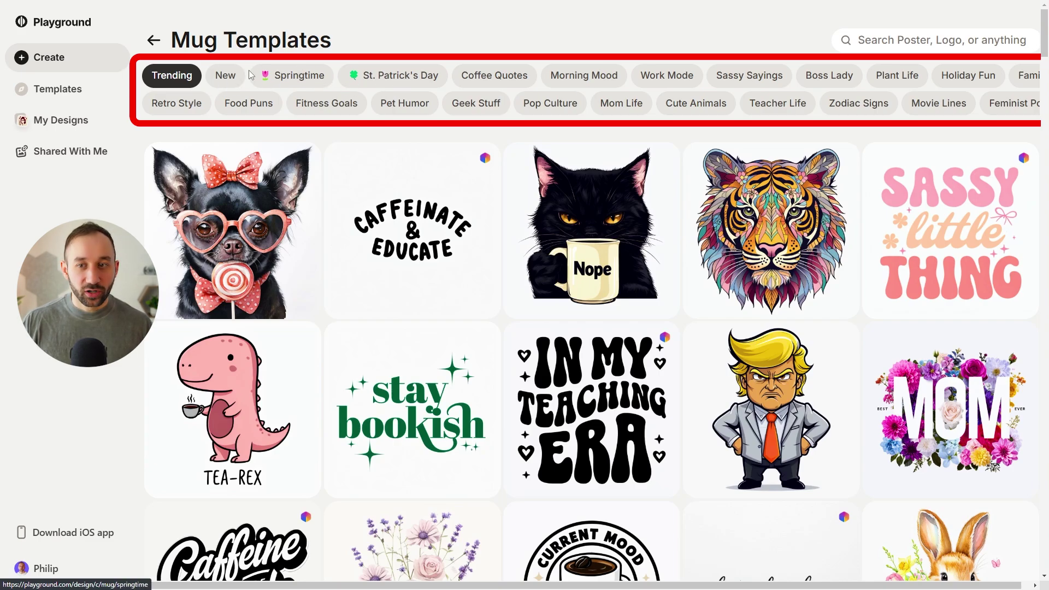
pyautogui.click(227, 80)
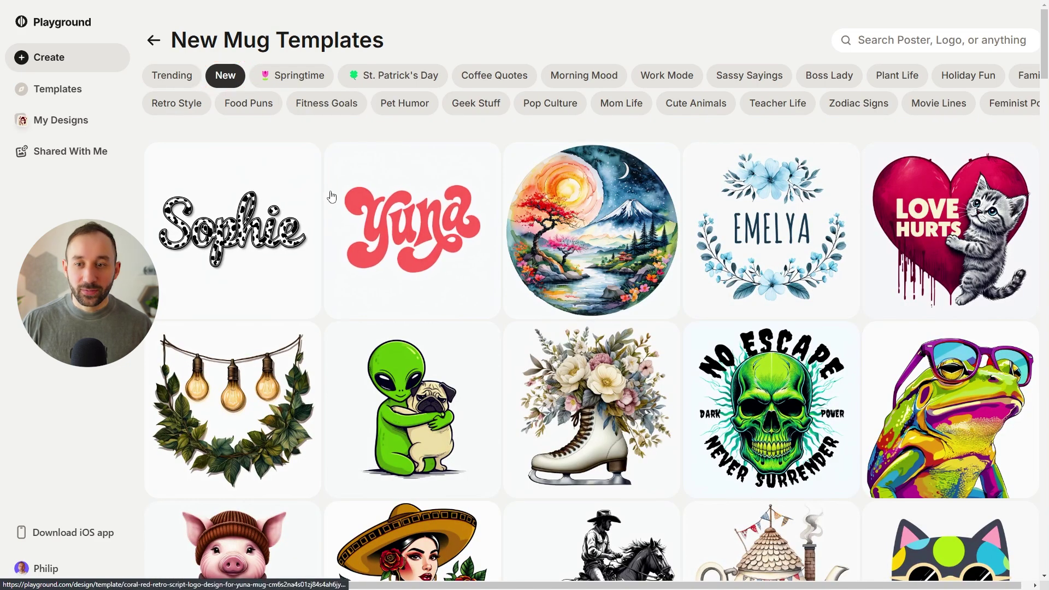
pyautogui.scroll(-4, 406, 209)
pyautogui.scroll(-4, 406, 210)
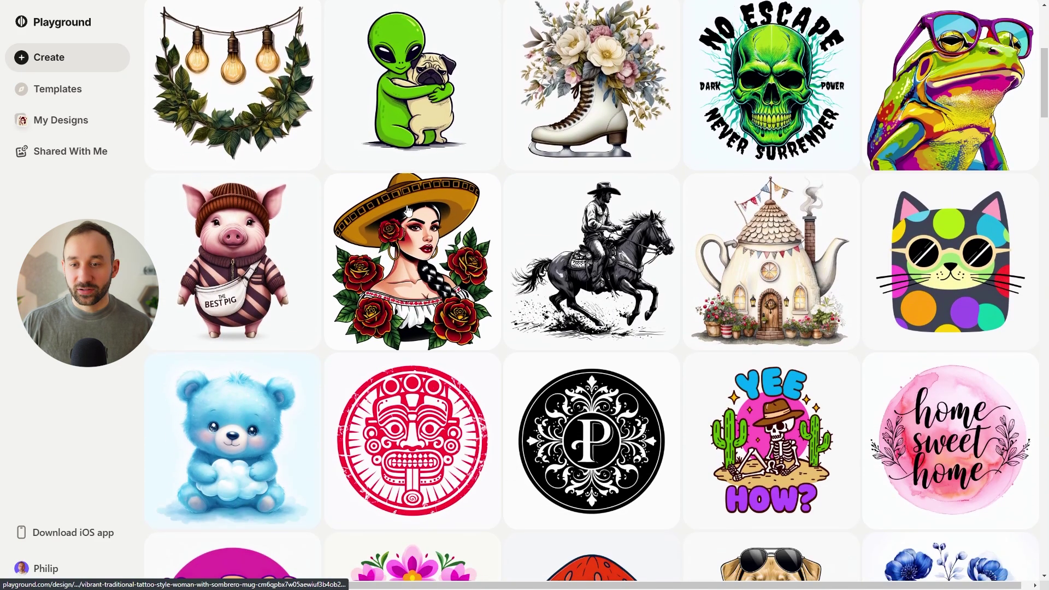
pyautogui.scroll(-3, 412, 198)
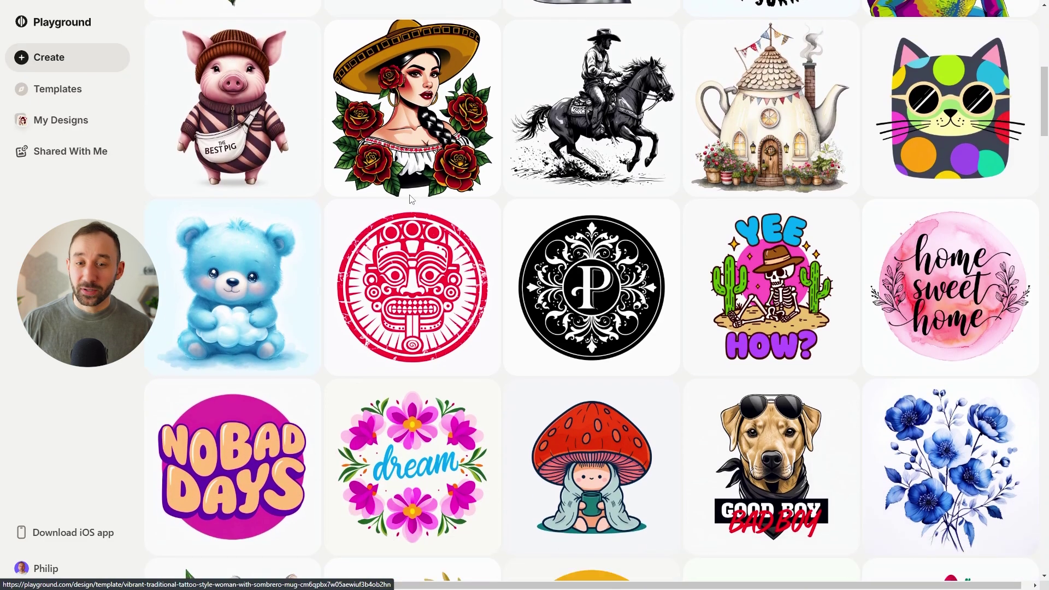
pyautogui.scroll(-15, 413, 197)
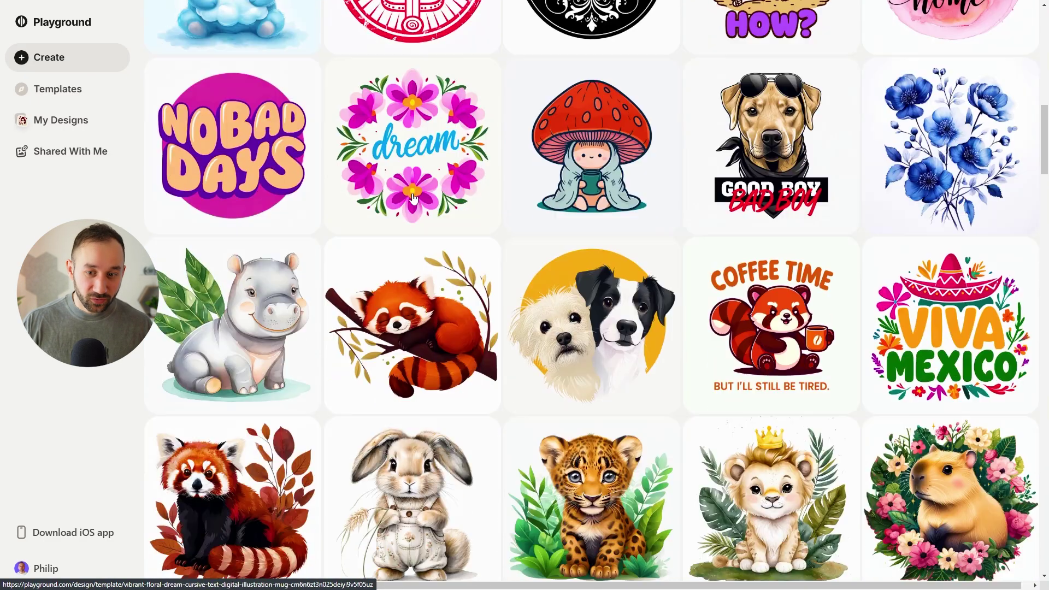
pyautogui.scroll(20, 165, 282)
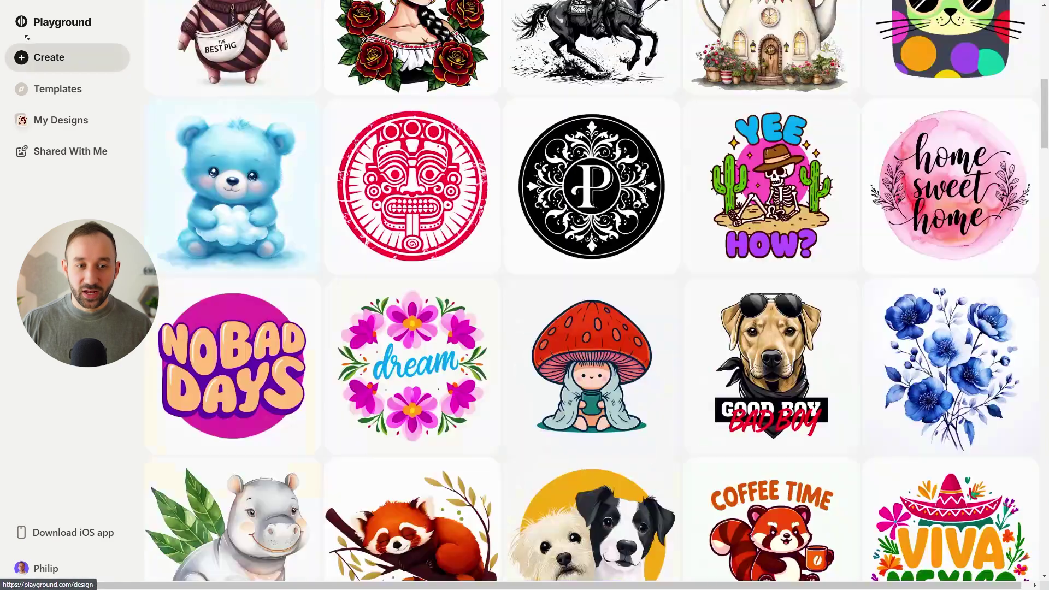
# View the Work Mode and Sassy Sayings mug templates, and return to the design categories
pyautogui.click(687, 85)
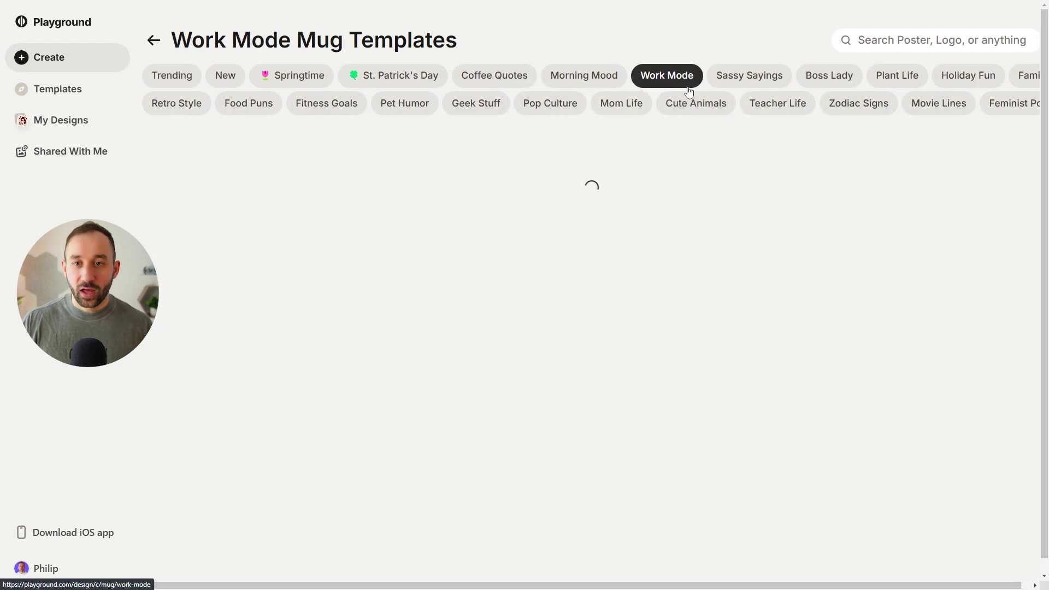
pyautogui.click(770, 81)
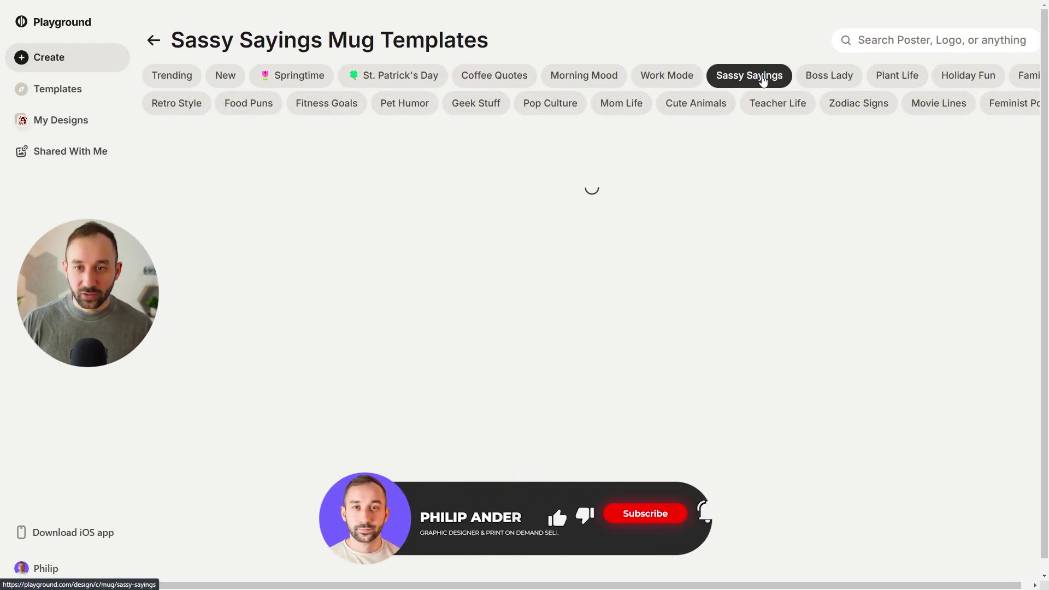
pyautogui.click(155, 41)
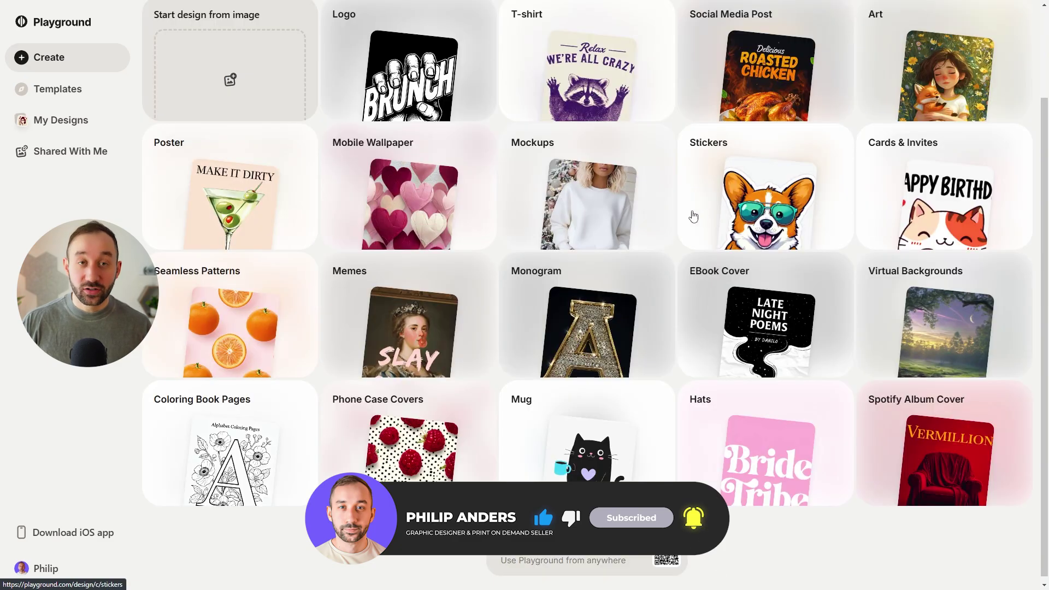
# Open the Mockups category and browse its blank apparel, frame and mug mockups
pyautogui.click(614, 198)
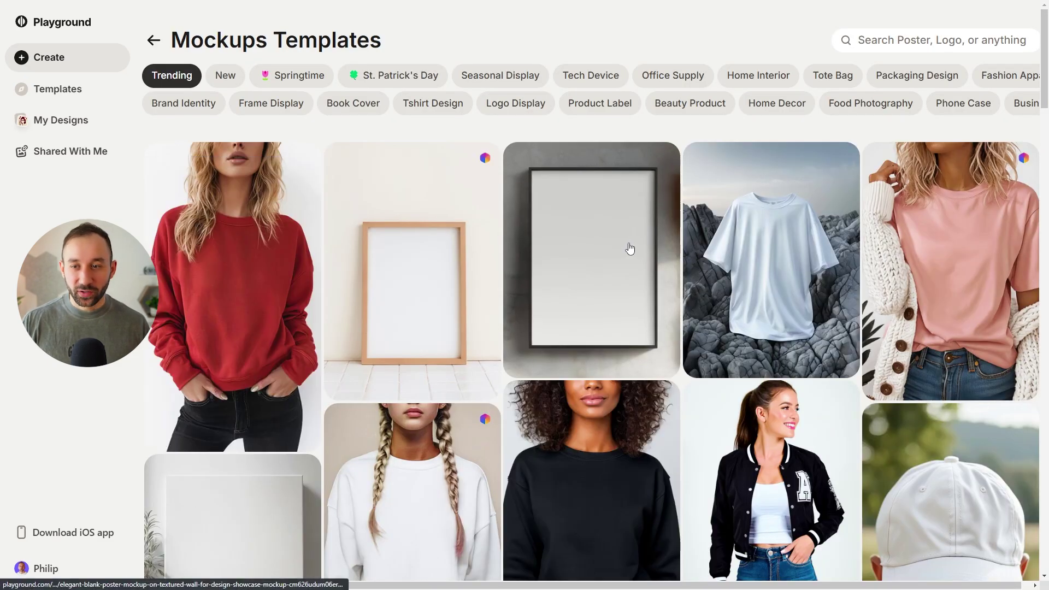
pyautogui.scroll(-4, 630, 248)
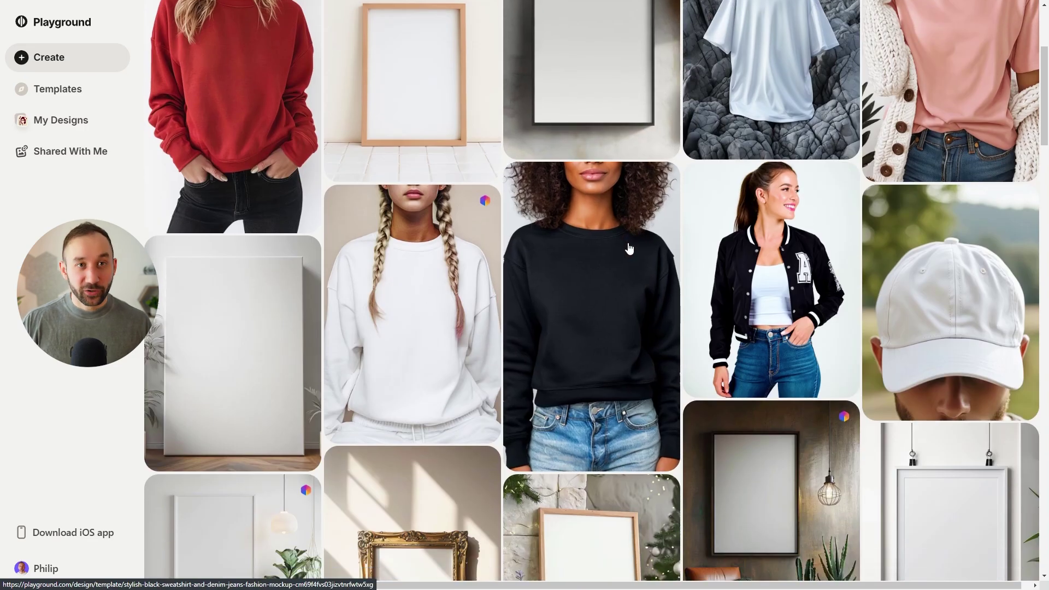
pyautogui.scroll(-6, 630, 248)
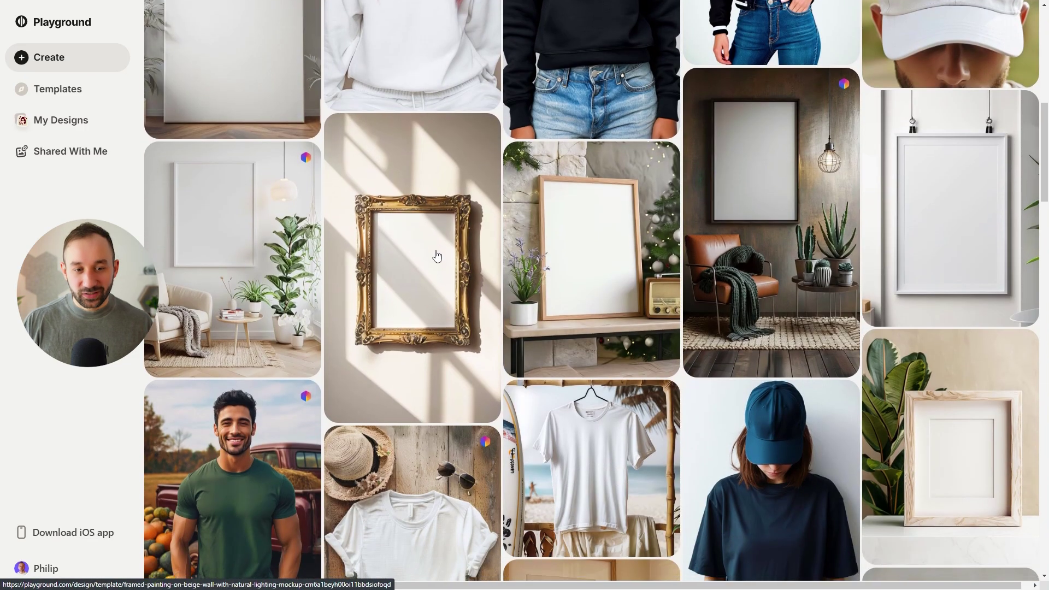
pyautogui.scroll(-2, 436, 257)
pyautogui.scroll(-2, 172, 381)
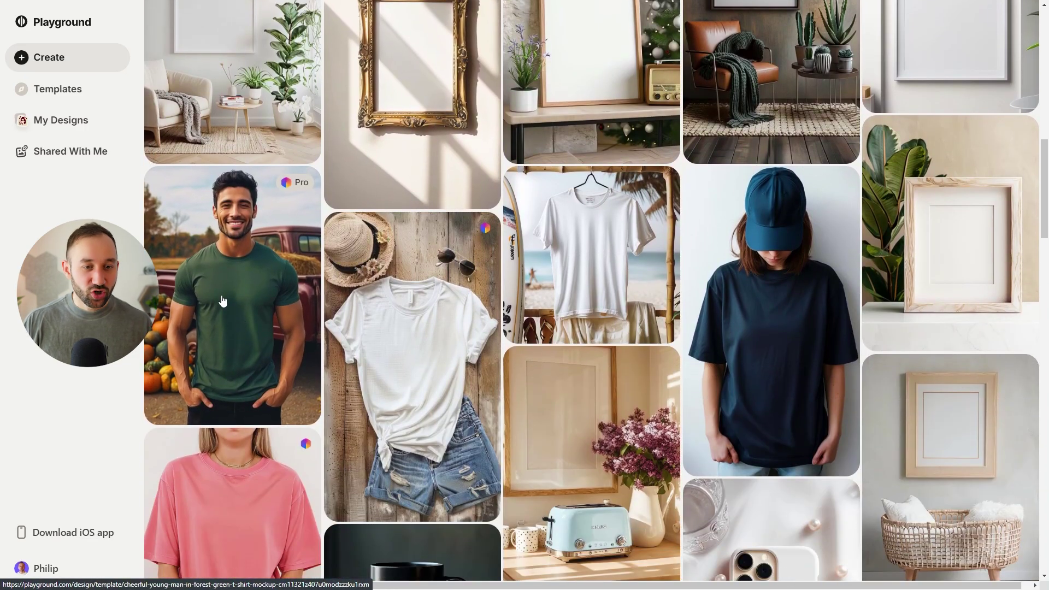
pyautogui.scroll(-4, 264, 274)
pyautogui.scroll(2, 527, 215)
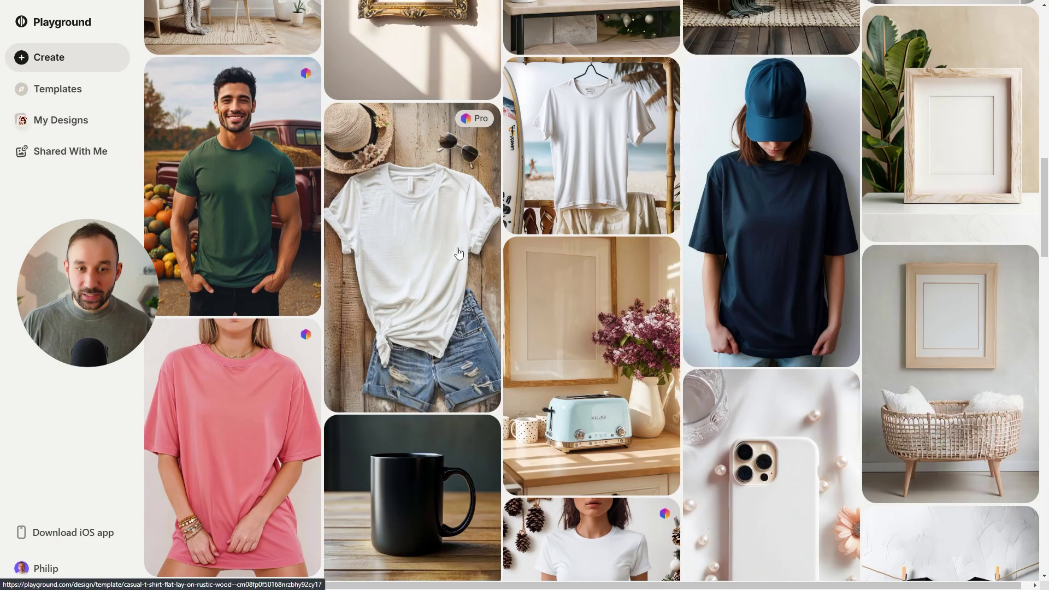
pyautogui.scroll(-12, 458, 252)
pyautogui.scroll(-6, 458, 241)
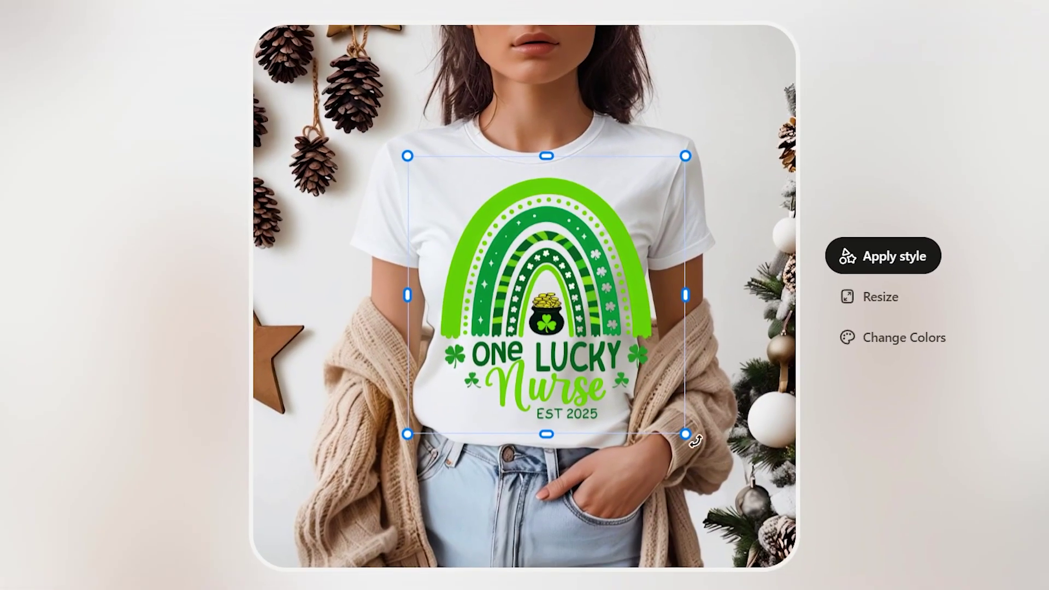
# Shrink the "One Lucky Nurse" design to fit the chest of the white T-shirt mockup and open the export options
pyautogui.moveTo(680, 429); pyautogui.dragTo(635, 381)
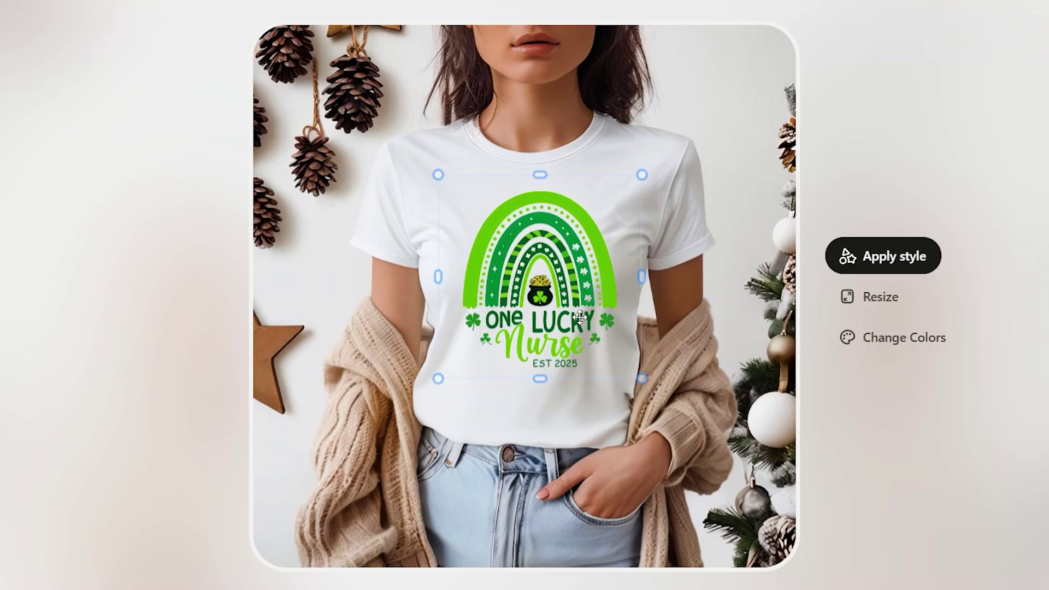
pyautogui.click(741, 160)
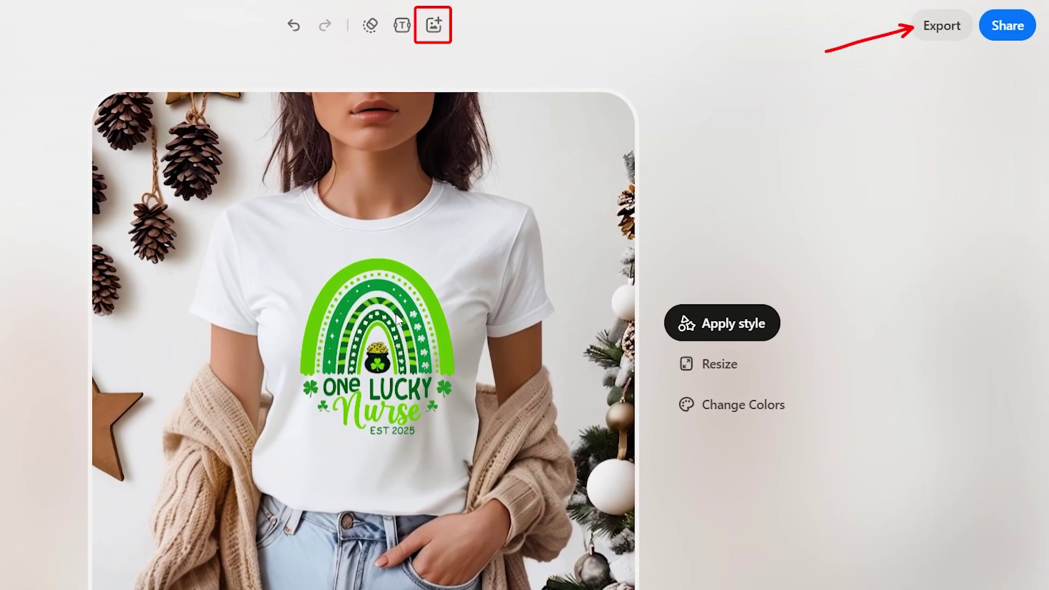
pyautogui.click(940, 26)
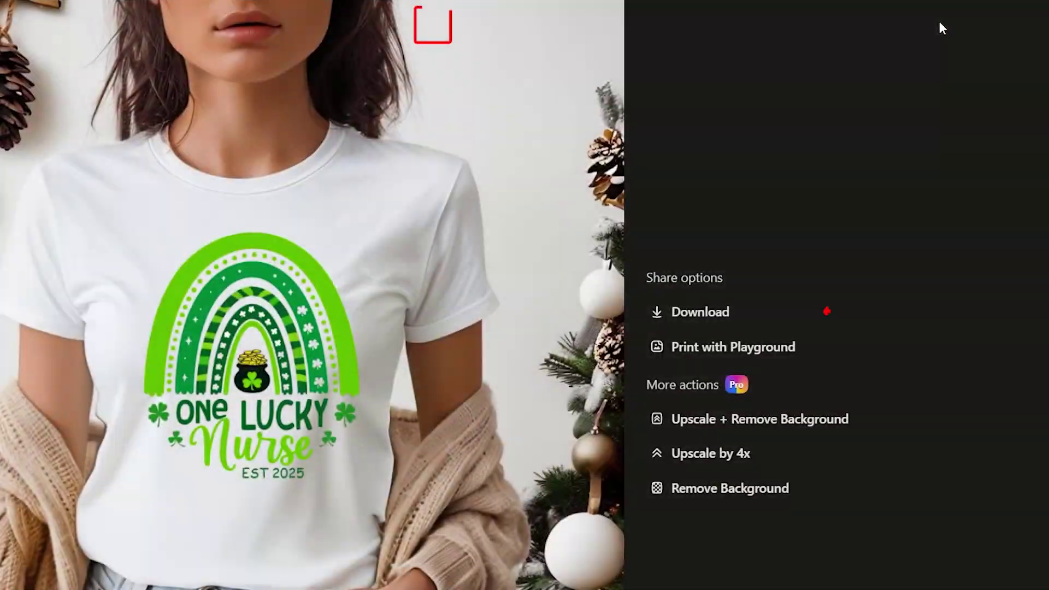